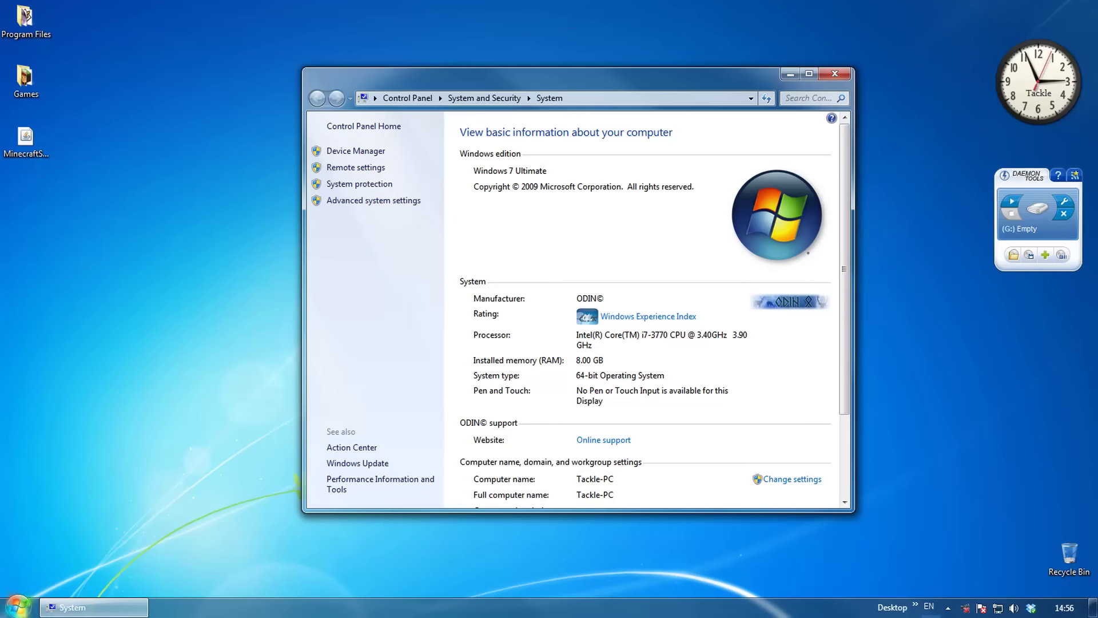
Step: Open the computer's system properties and bring up the advanced system settings dialog
left_click(17, 606)
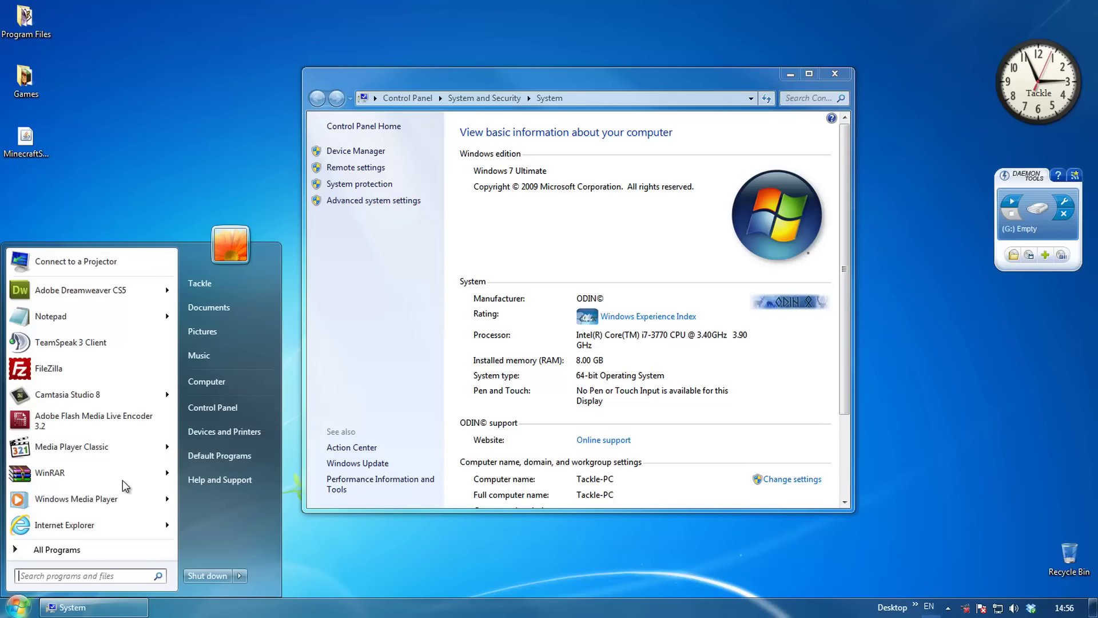
right_click(242, 380)
left_click(308, 496)
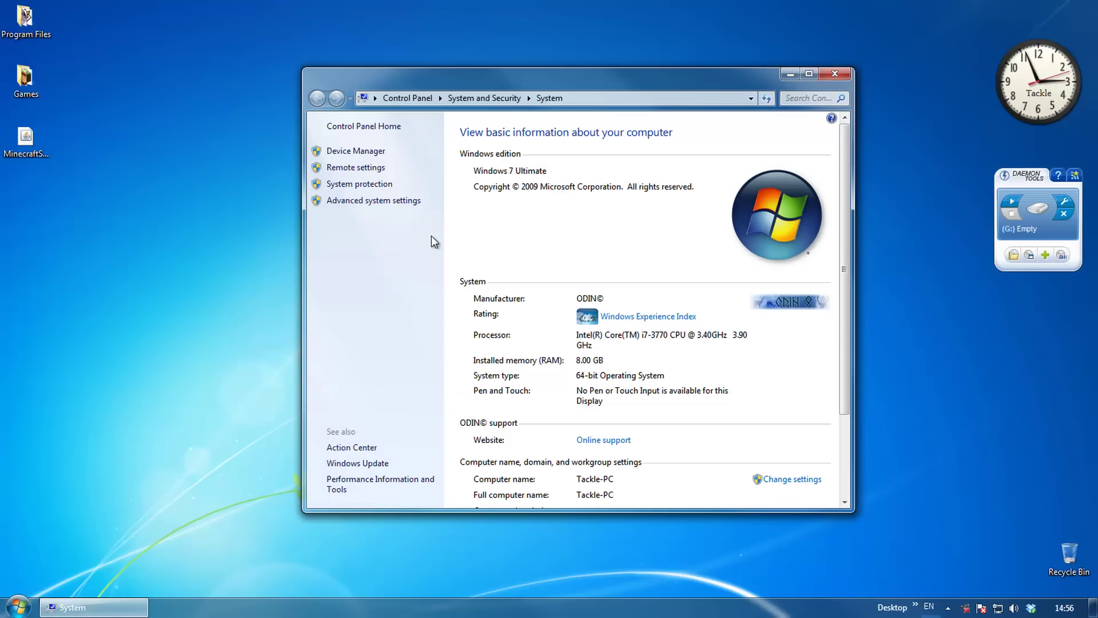
left_click(408, 204)
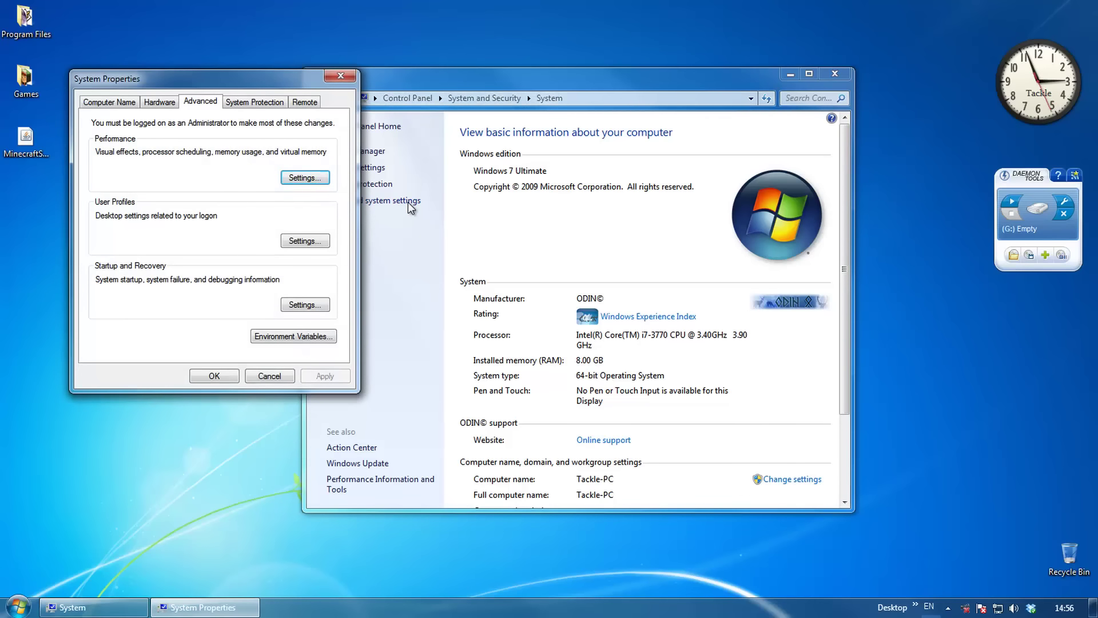
key("super+Right")
key("super+Left")
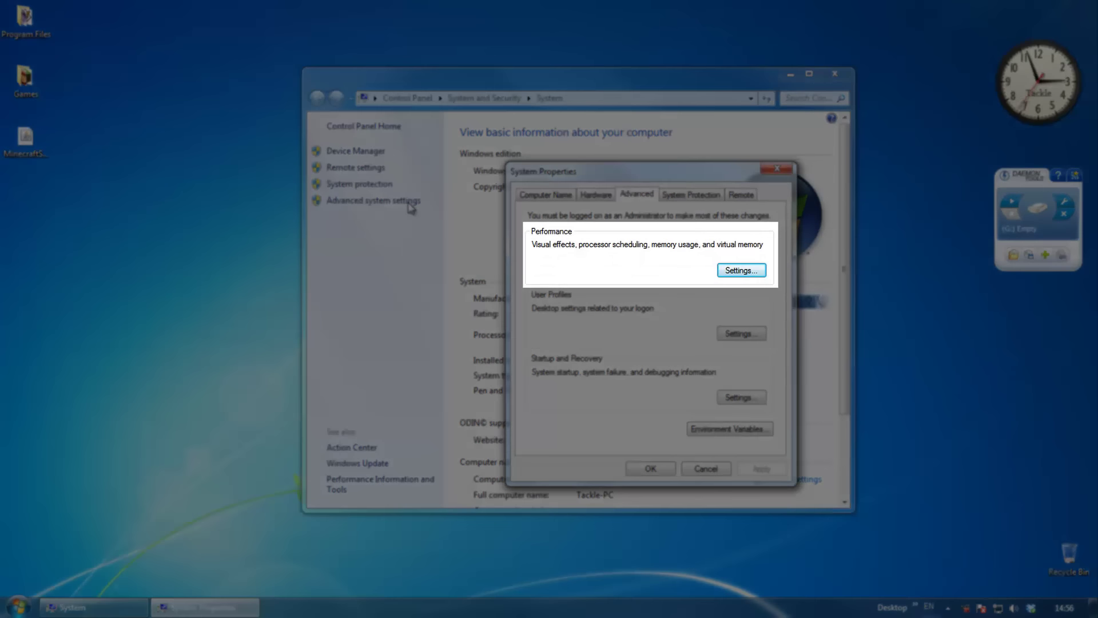
Step: Open the performance settings and look through the full list of visual effects
key("Return")
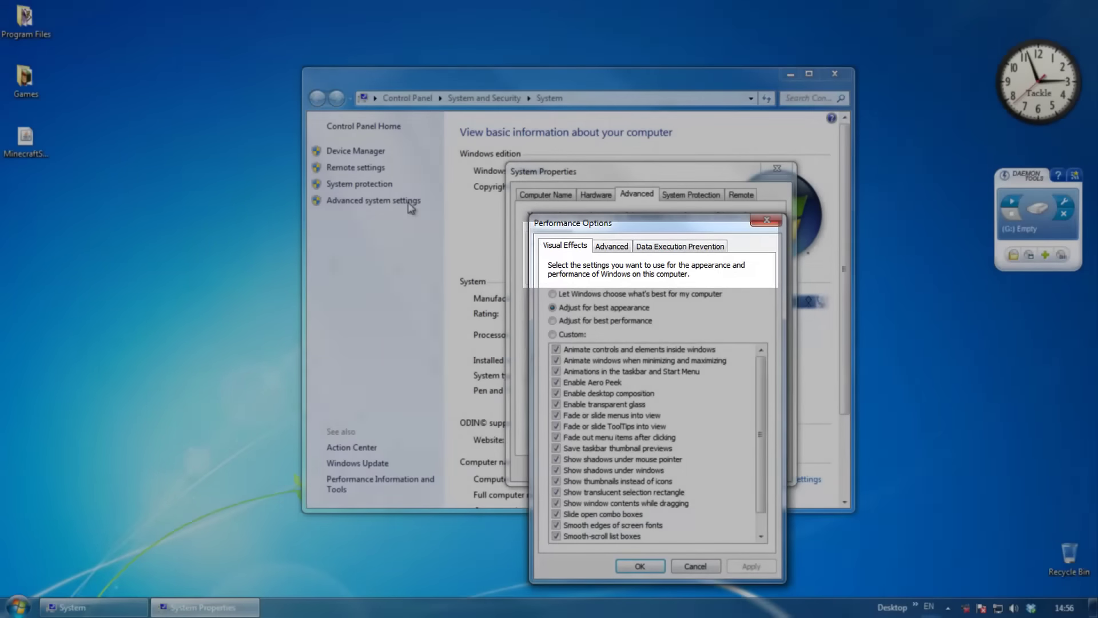
left_click_drag(572, 222, 109, 94)
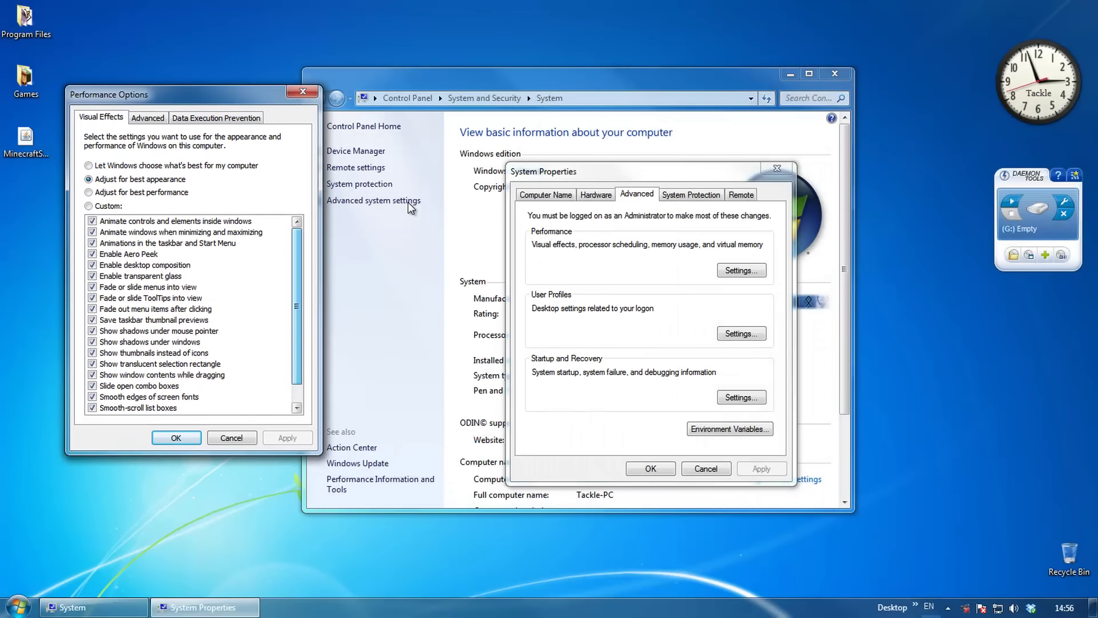
scroll(410, 207, "down", 1)
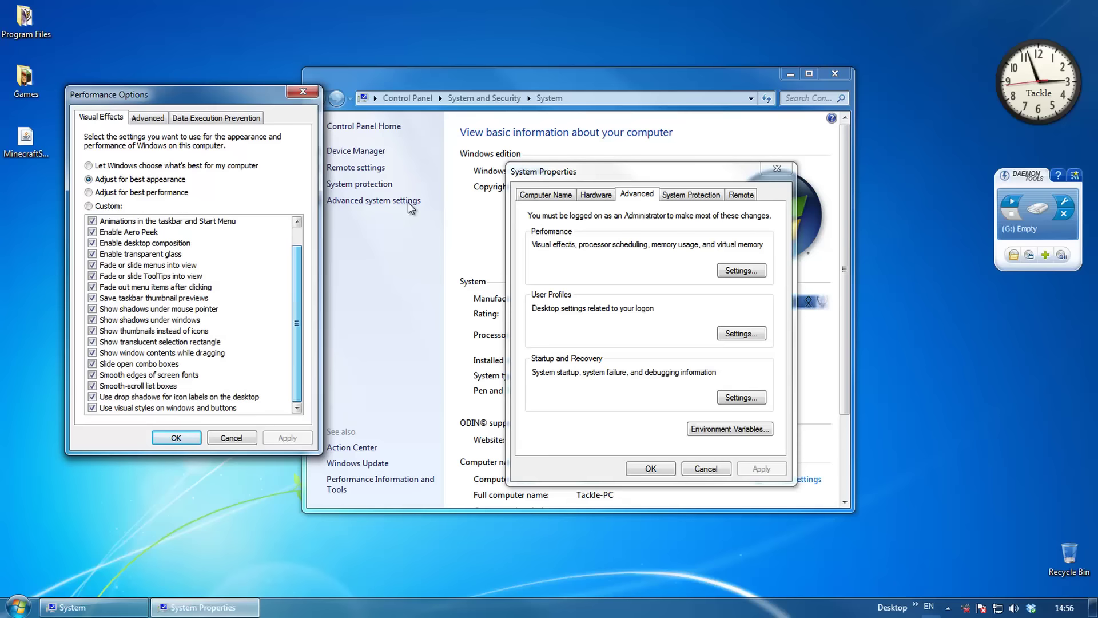
scroll(411, 207, "up", 1)
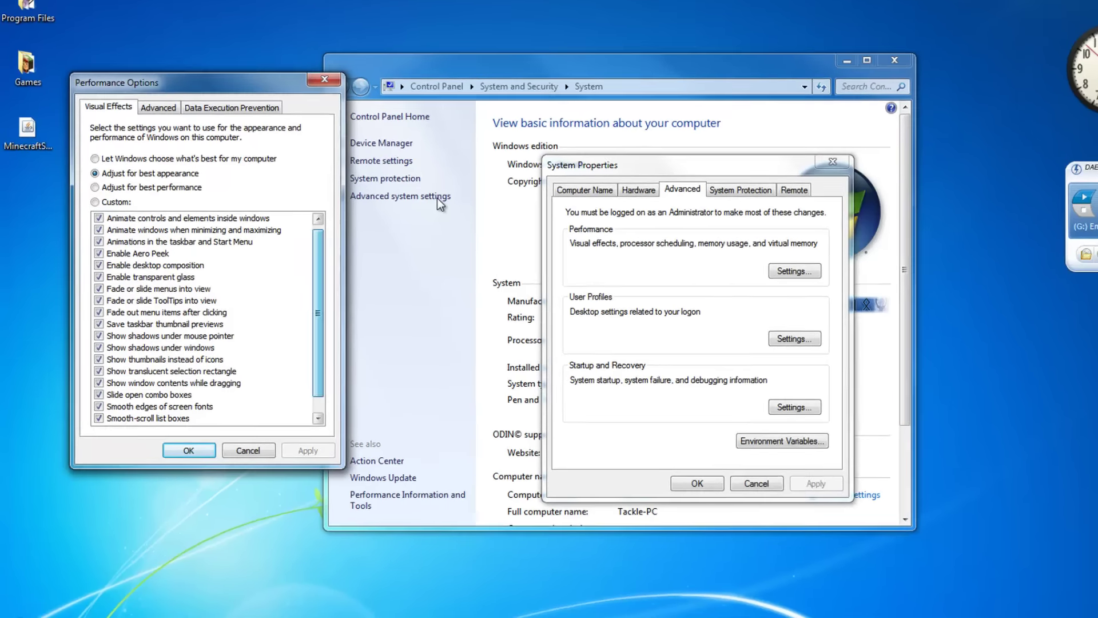
scroll(408, 203, "down", 1)
scroll(408, 203, "up", 1)
scroll(408, 203, "down", 1)
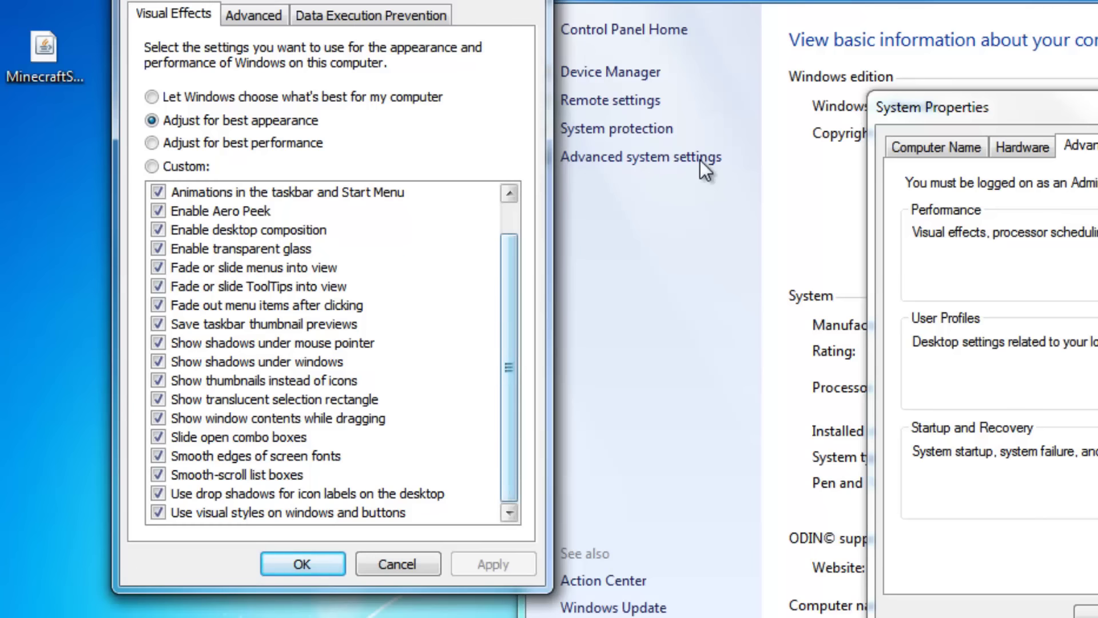
scroll(699, 161, "up", 1)
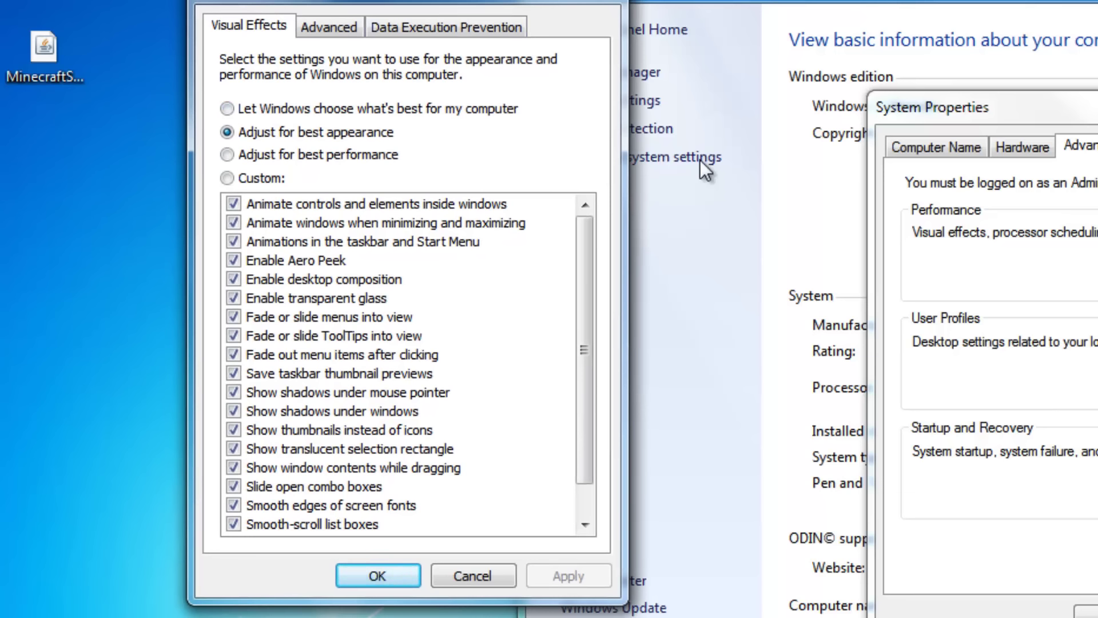
Step: Turn off the first six visual effects, from Animate controls and elements inside windows through Enable transparent glass
key("space")
key("Down")
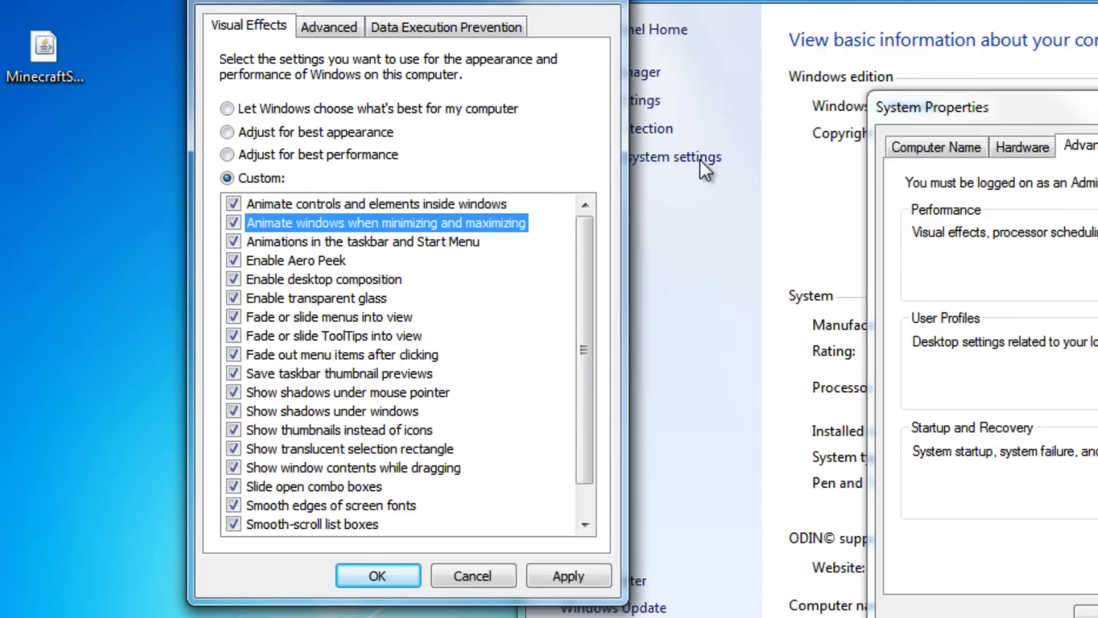
key("Up")
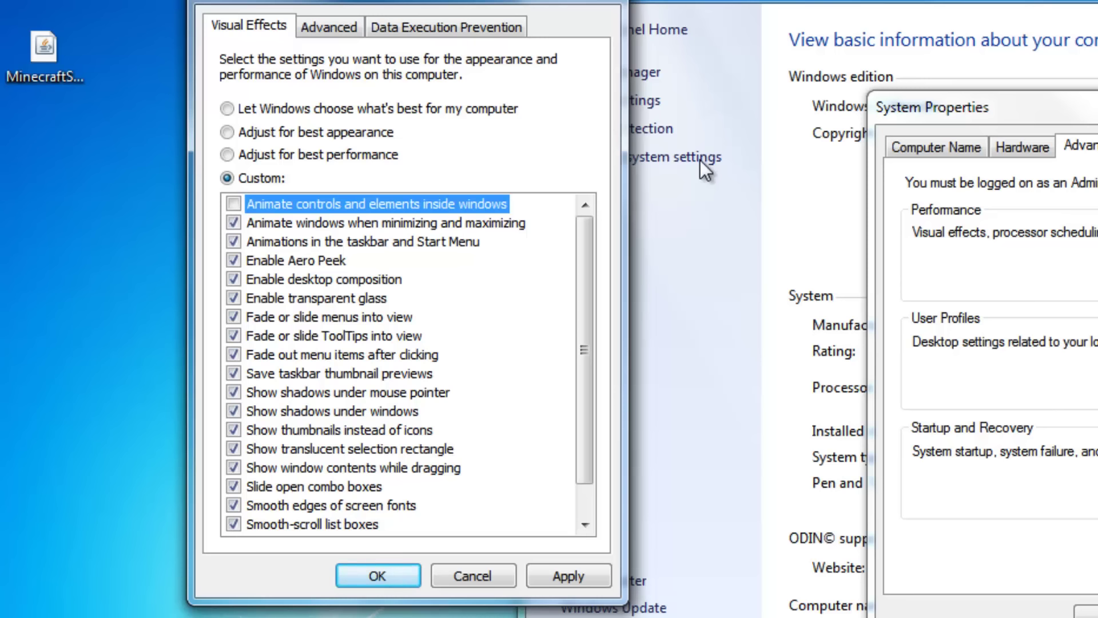
key("Down")
key("space")
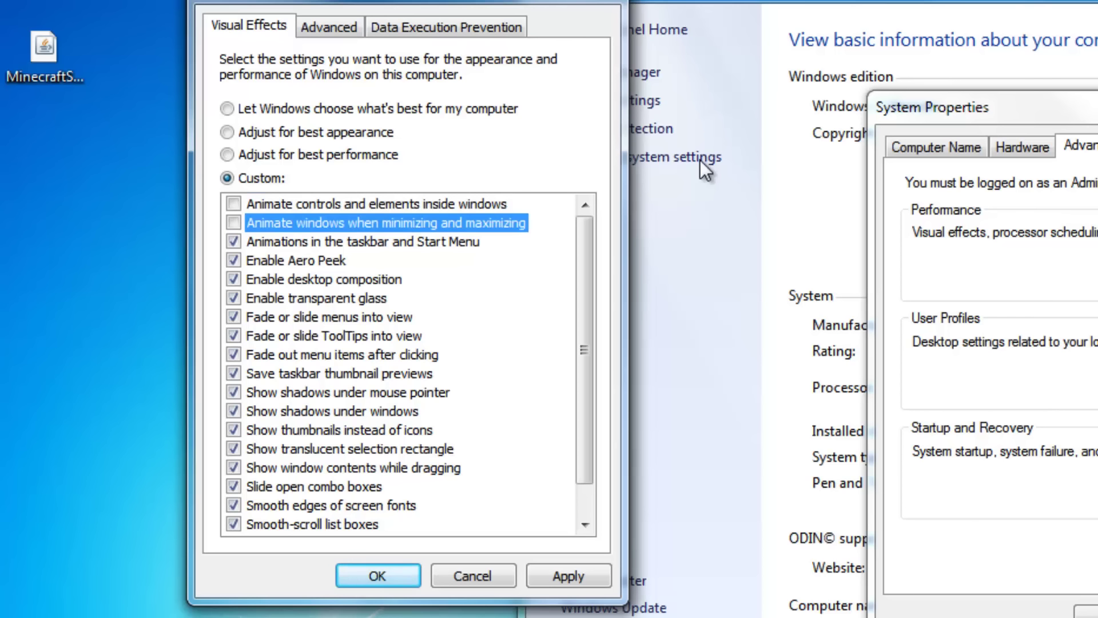
key("Down")
key("space")
key("Down")
key("space")
key("Down")
key("space")
key("Down")
key("space")
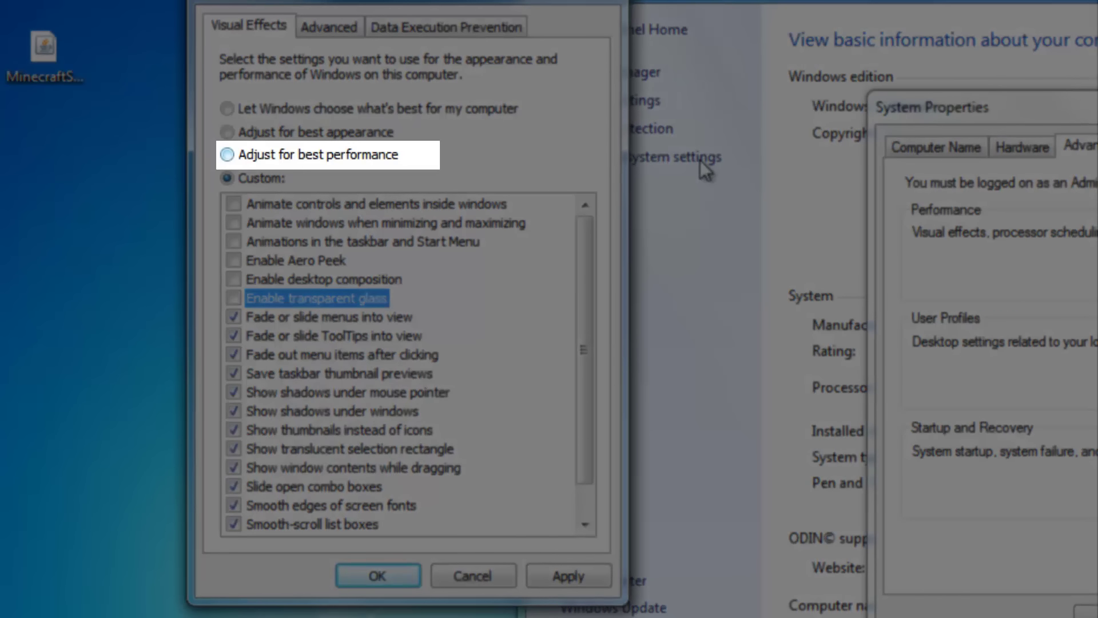
Step: Set the visual effects to Adjust for best performance and apply the setting
key("alt+p")
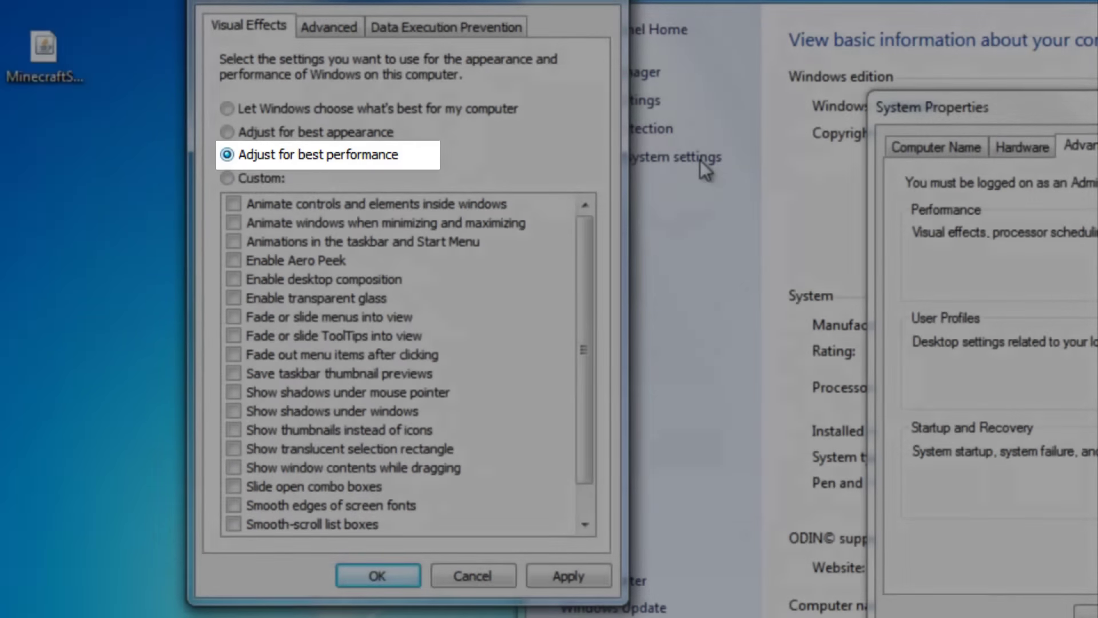
scroll(700, 160, "down", 1)
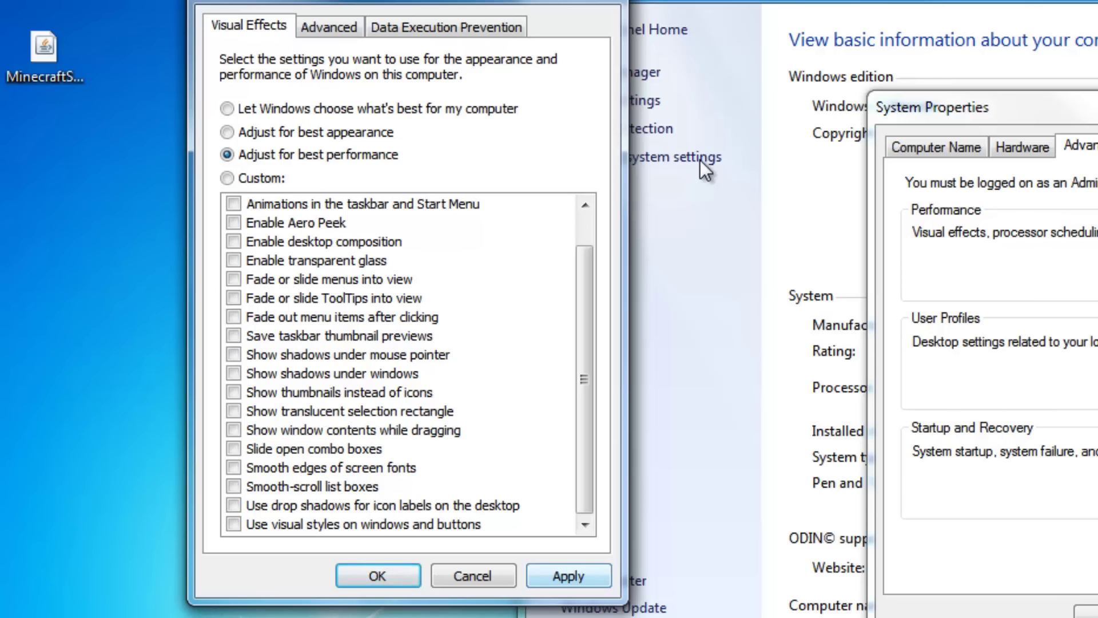
key("alt+a")
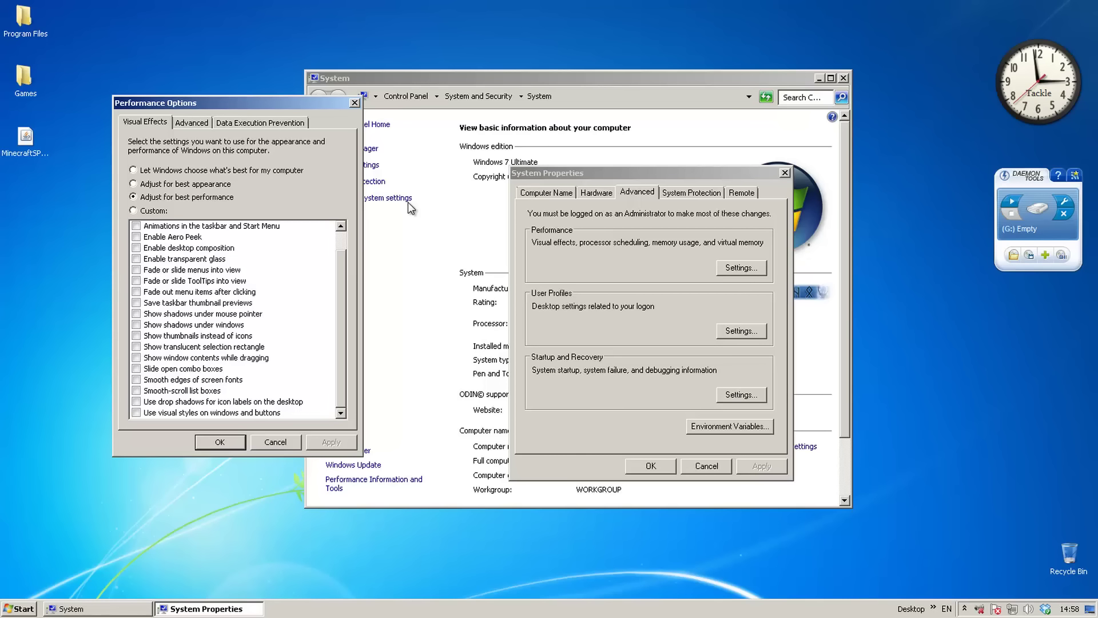
Step: Move the Performance Options window around the desktop to examine how window dragging looks
left_click_drag(229, 102, 159, 216)
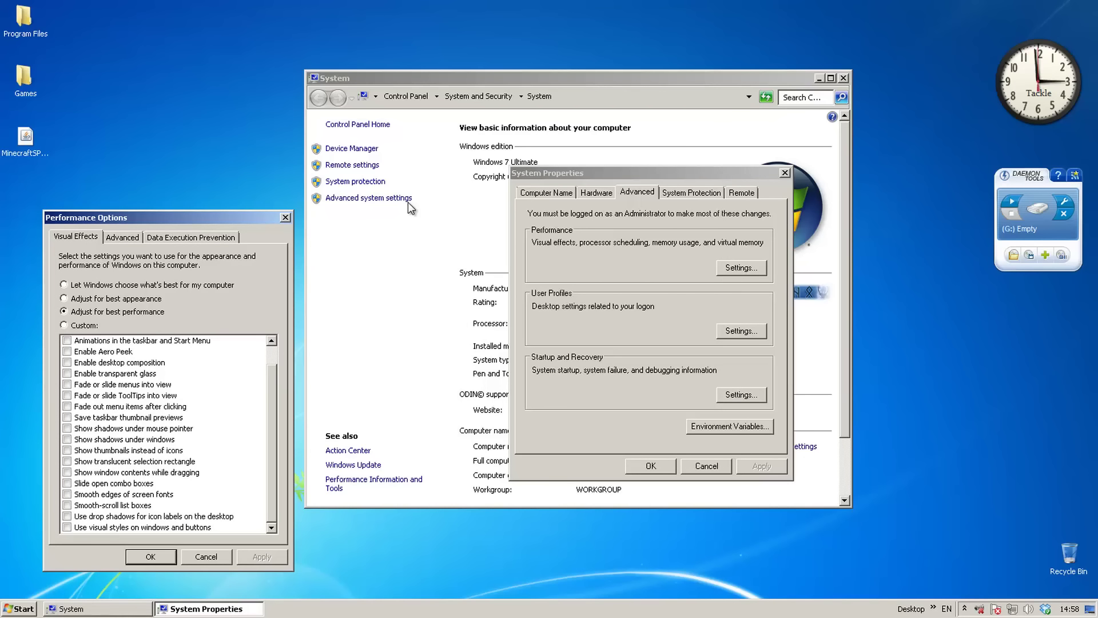
left_click_drag(143, 217, 165, 119)
left_click_drag(407, 202, 407, 202)
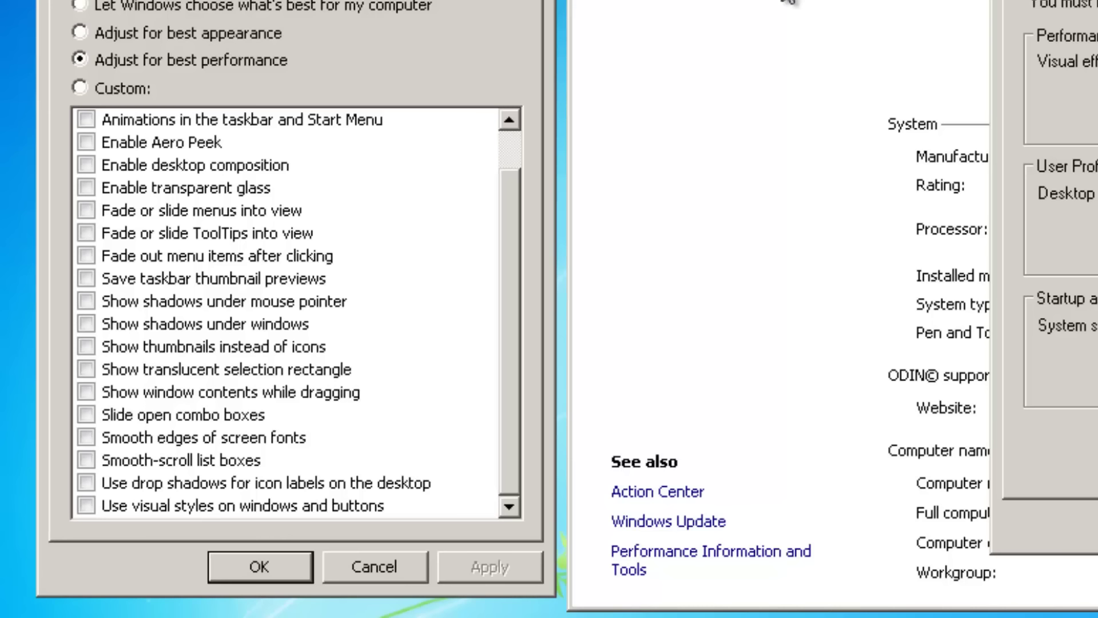
Step: Enable Show window contents while dragging, apply it and move the Performance Options window to test the effect
left_click(229, 392)
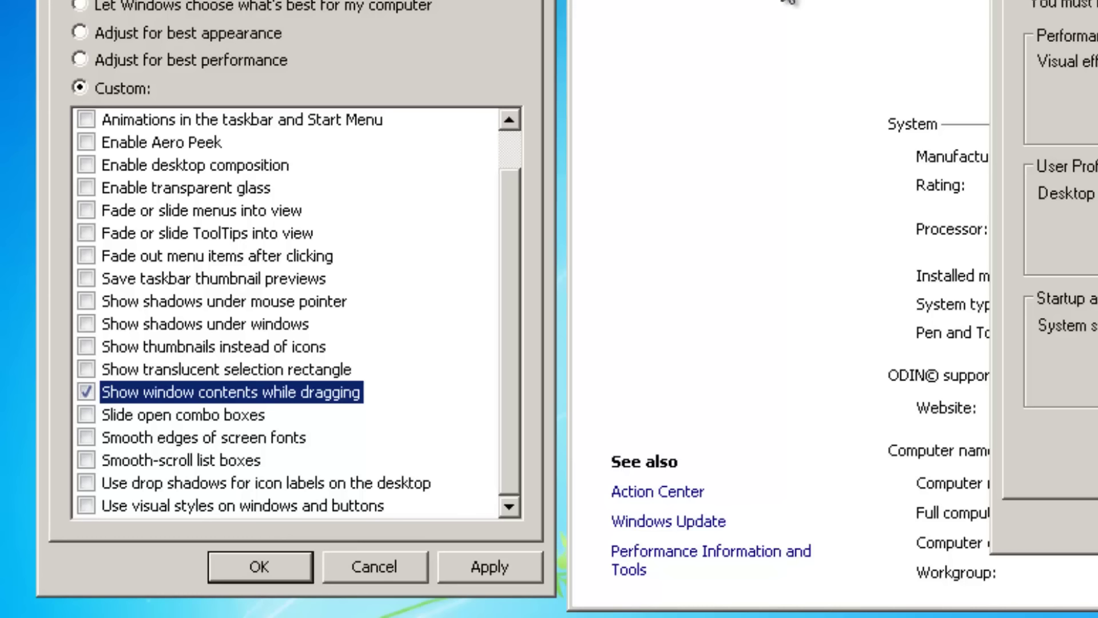
key("alt+a")
left_click_drag(286, 0, 579, 0)
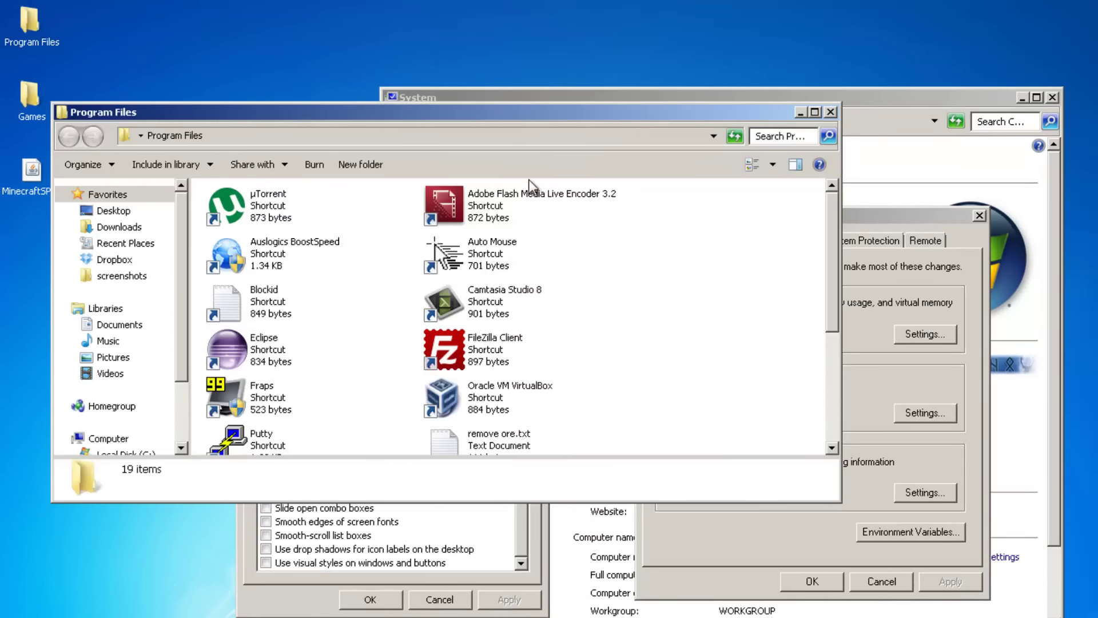
Step: Close the Program Files folder window and examine the Program Files folder icon on the desktop
left_click(831, 111)
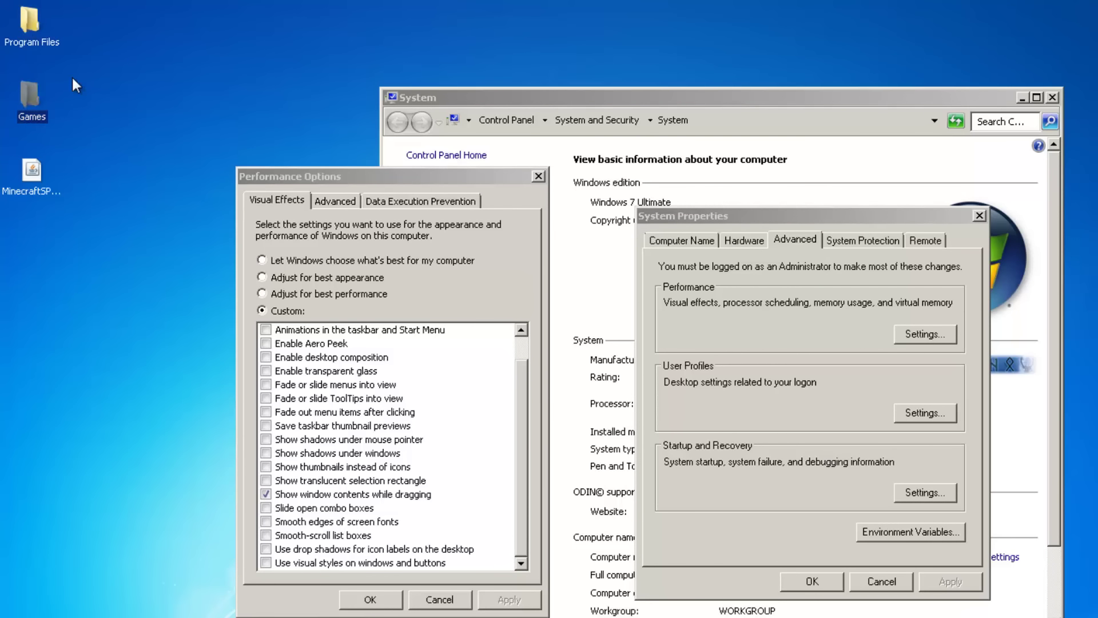
left_click(65, 39)
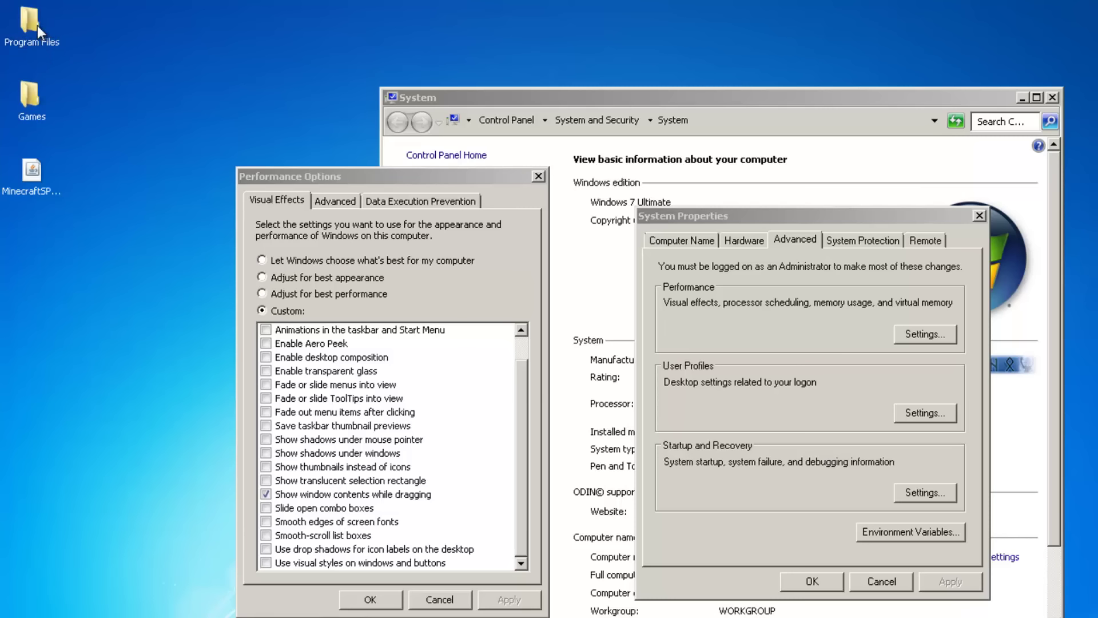
mouse_move(36, 25)
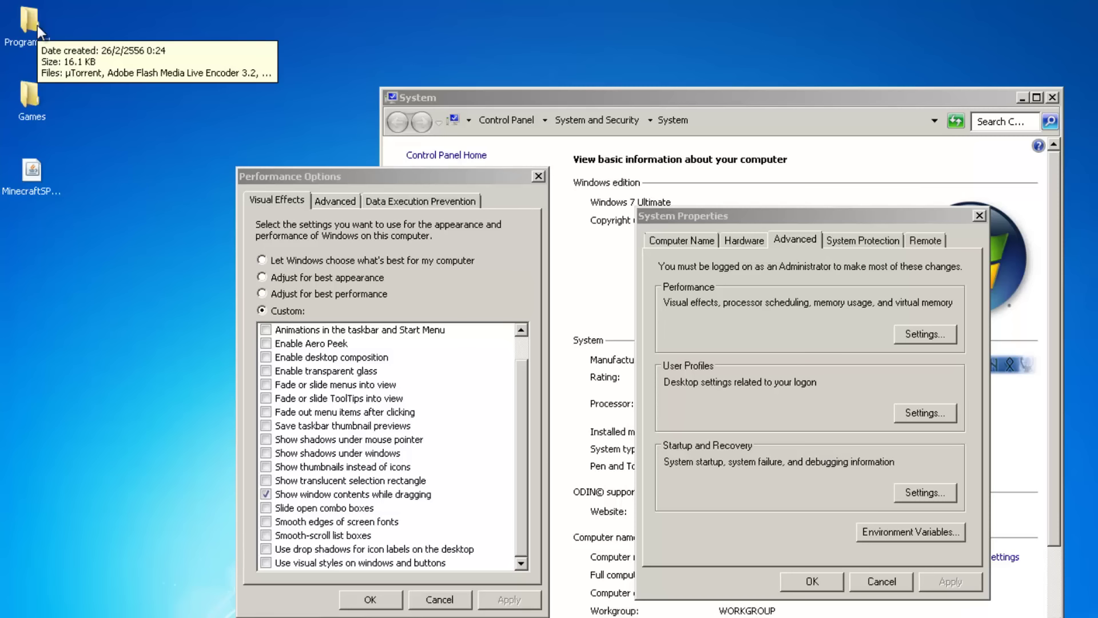
left_click(59, 40)
mouse_move(32, 32)
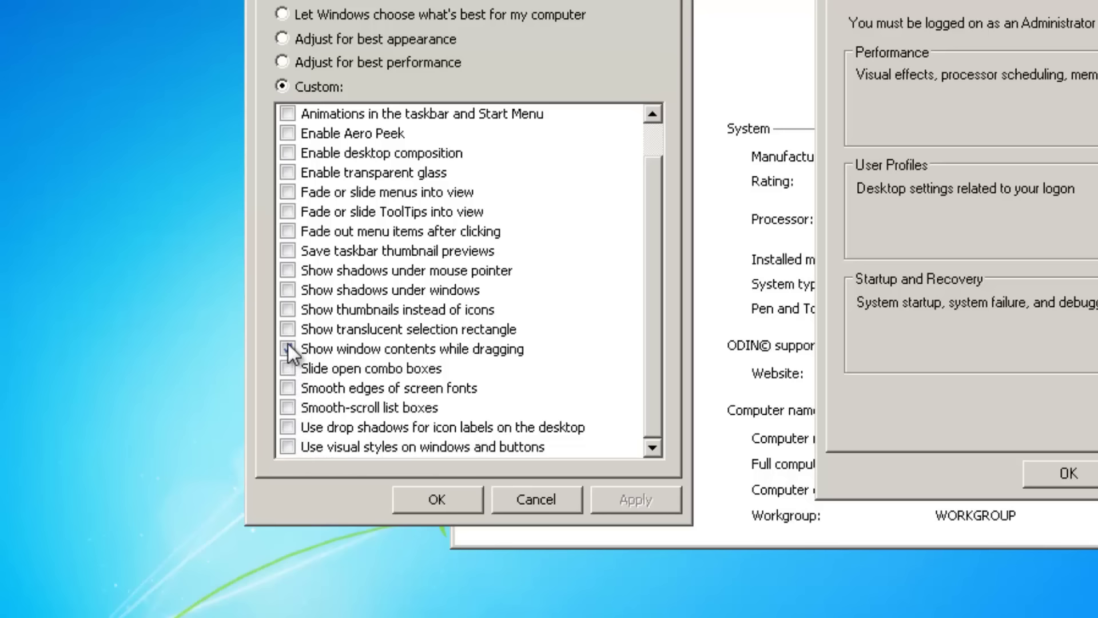
Step: Enable Show thumbnails instead of icons, apply it and review the list of visual effects
left_click(288, 309)
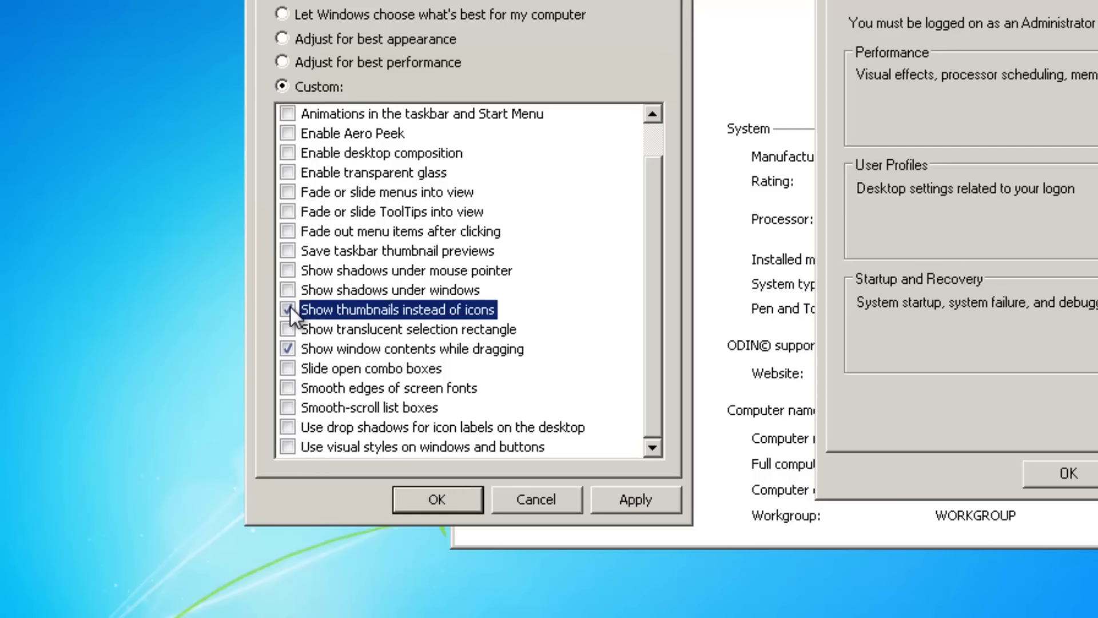
key("alt+a")
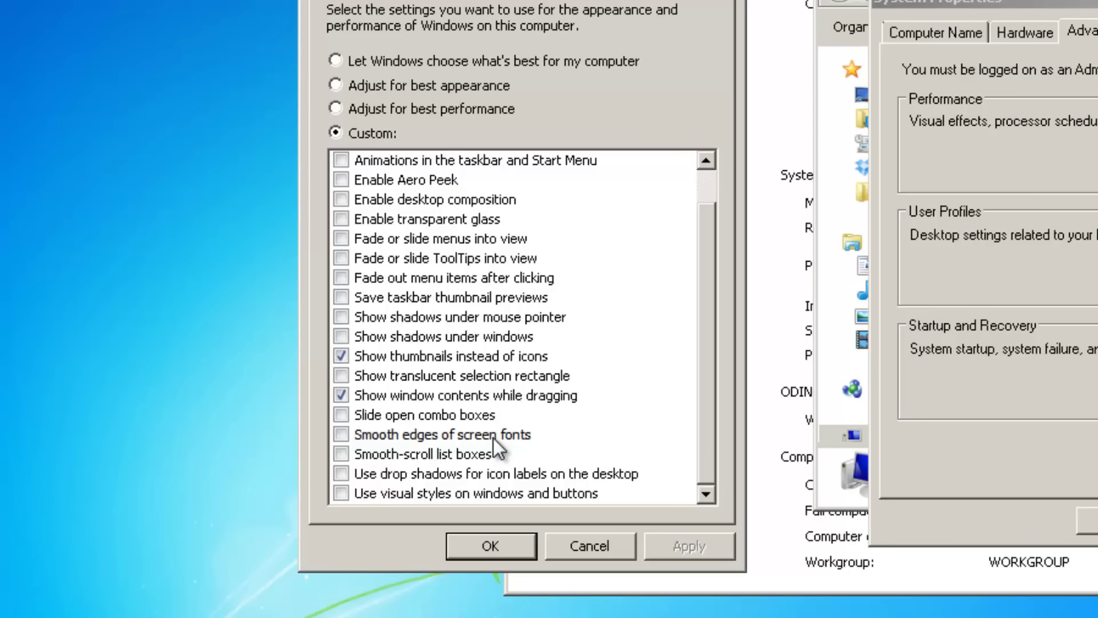
scroll(493, 438, "up", 1)
scroll(493, 437, "down", 1)
scroll(493, 438, "up", 1)
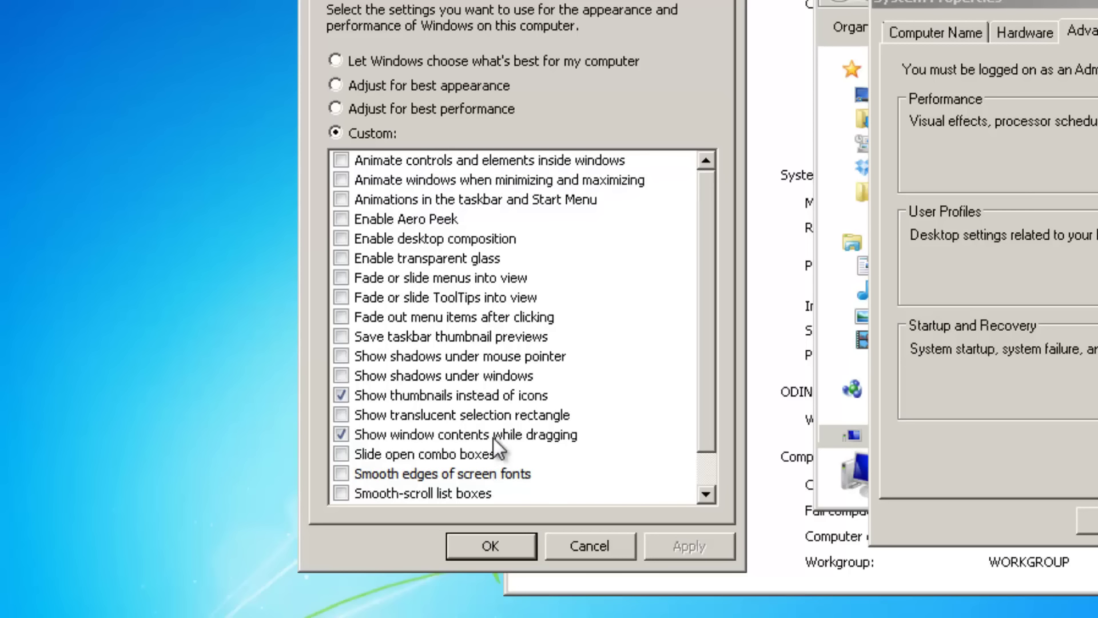
scroll(493, 438, "down", 1)
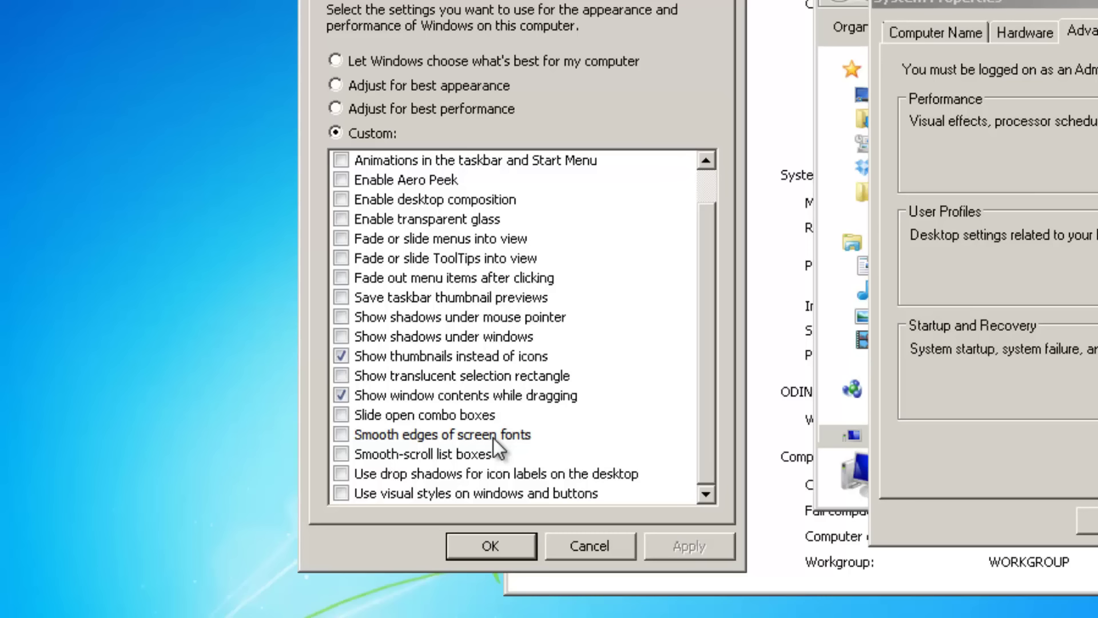
Step: Switch Show thumbnails instead of icons off and back on, and reapply the visual effects
key("space")
key("space")
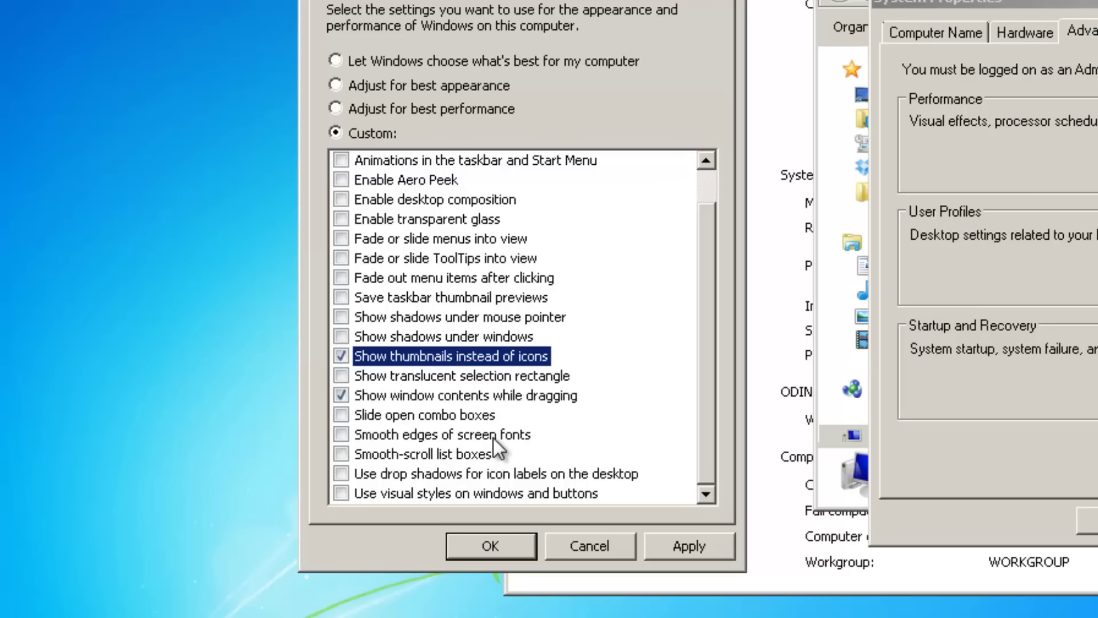
key("alt+a")
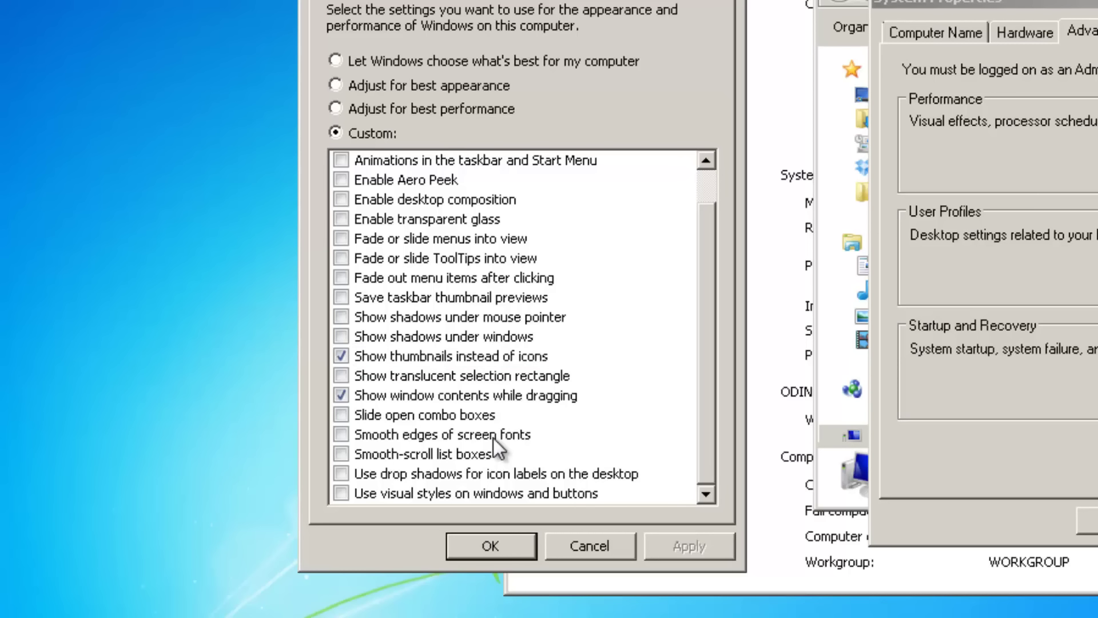
Step: Accept the Performance Options and System Properties dialogs, and close the remaining Computer and System windows
key("Return")
key("Return")
right_click(858, 7)
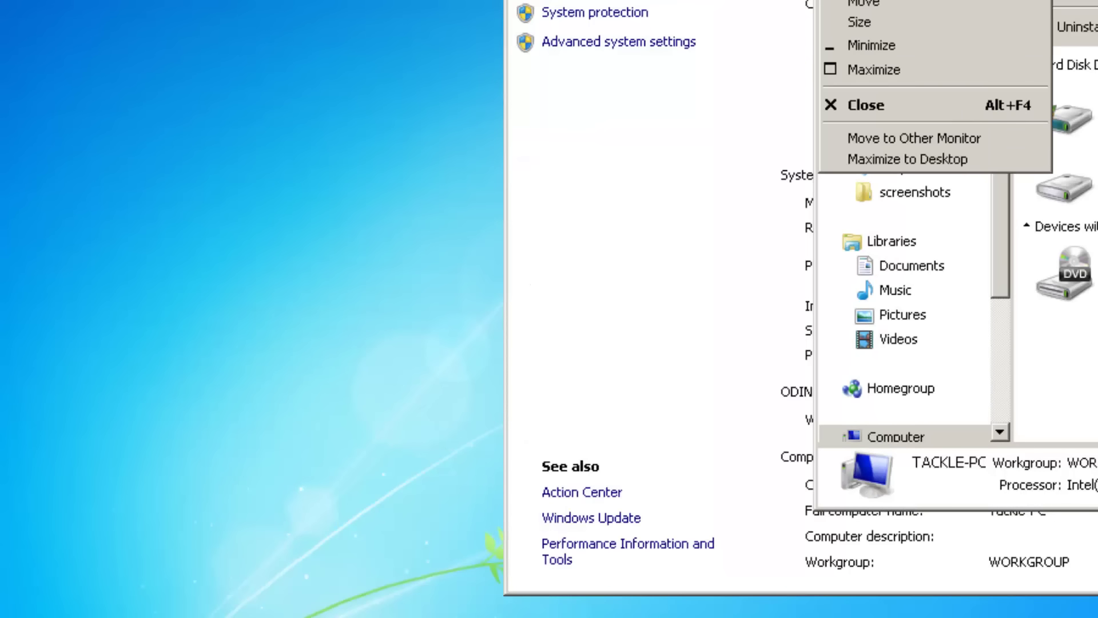
left_click(860, 103)
key("alt+F4")
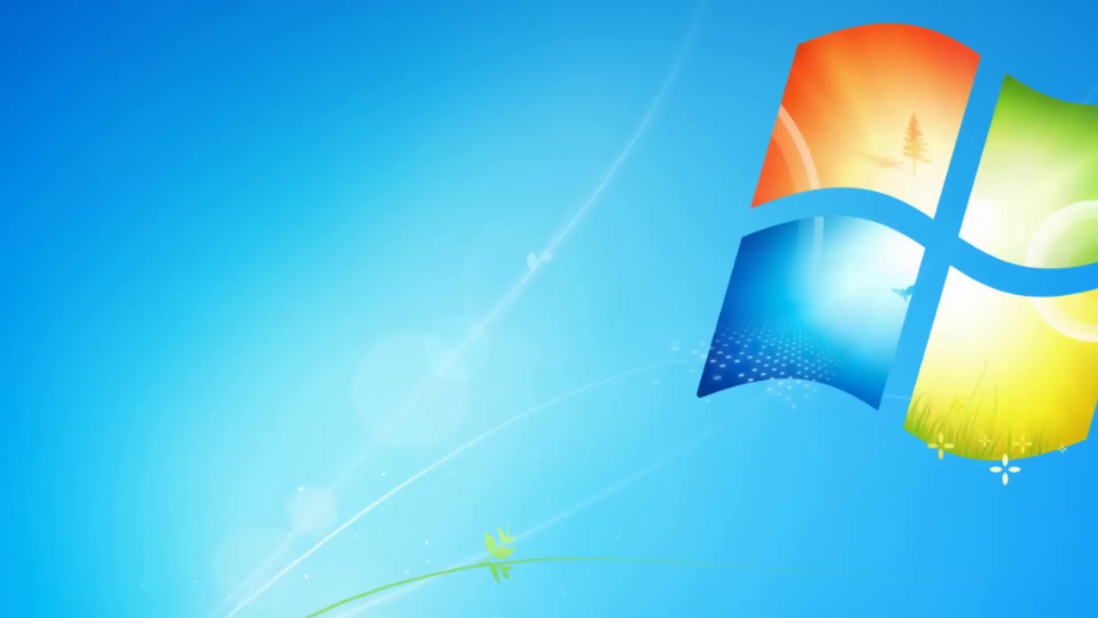
Step: Open the desktop's personalization settings and go to the Desktop Background choices
right_click(676, 54)
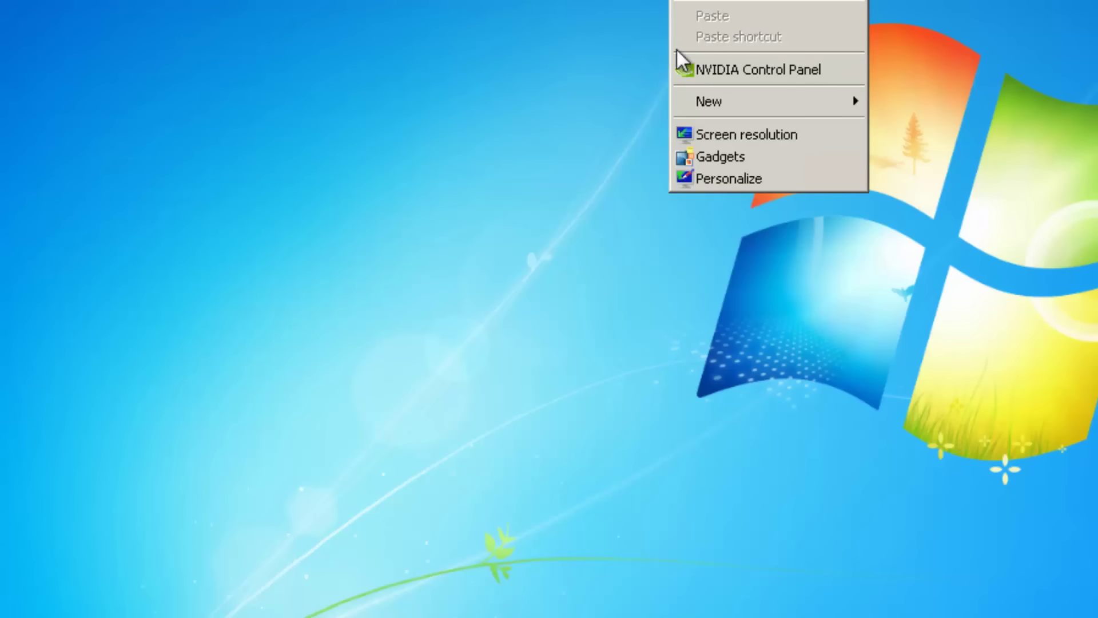
right_click(530, 202)
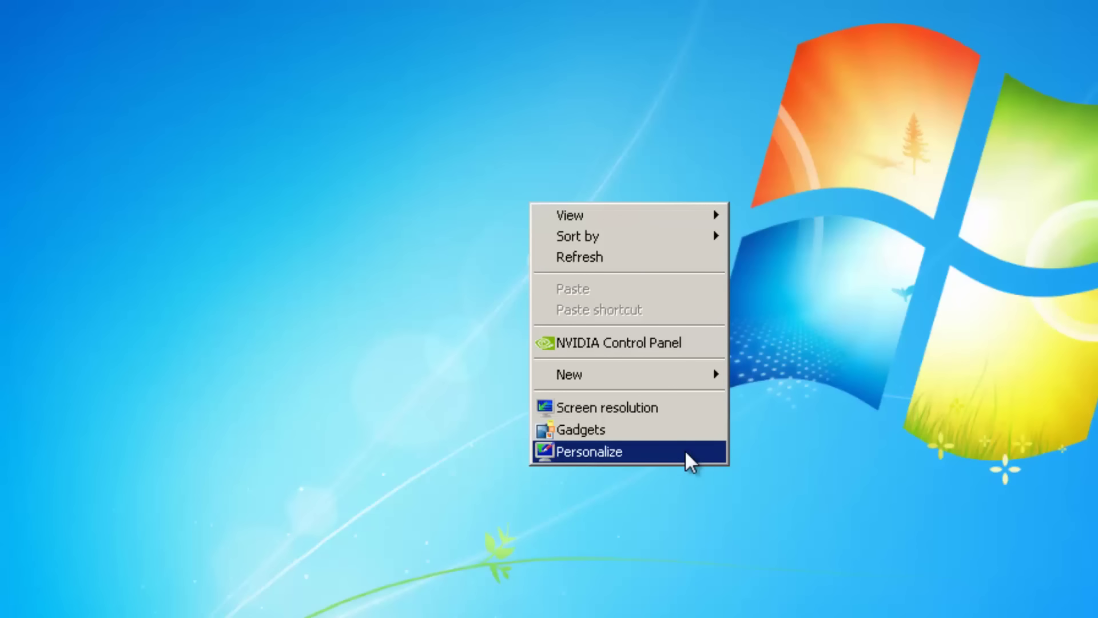
left_click(684, 449)
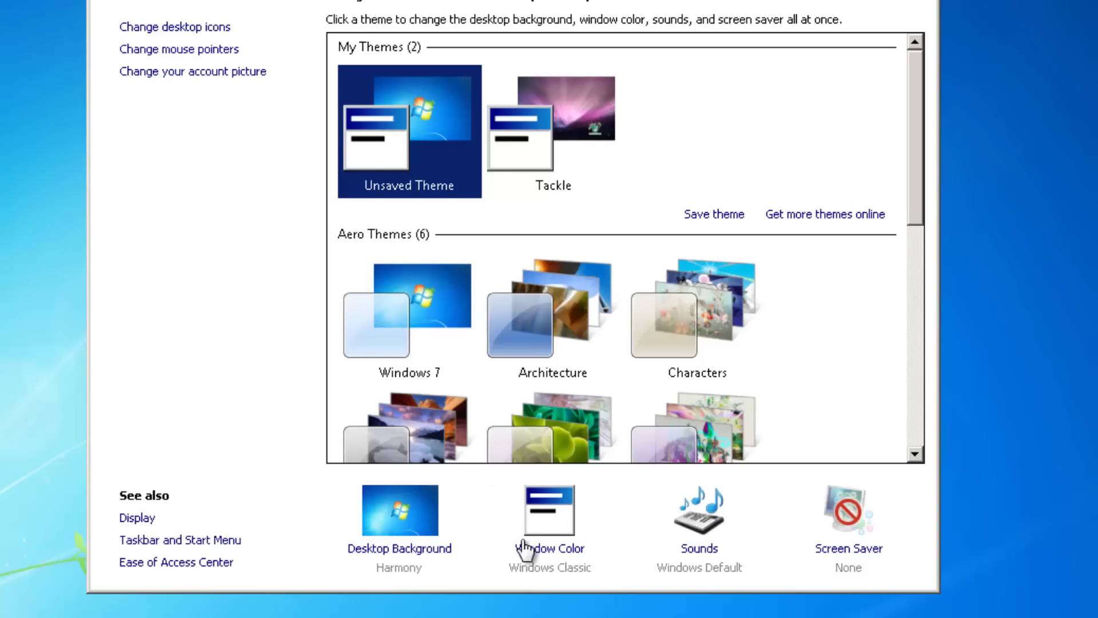
left_click(422, 547)
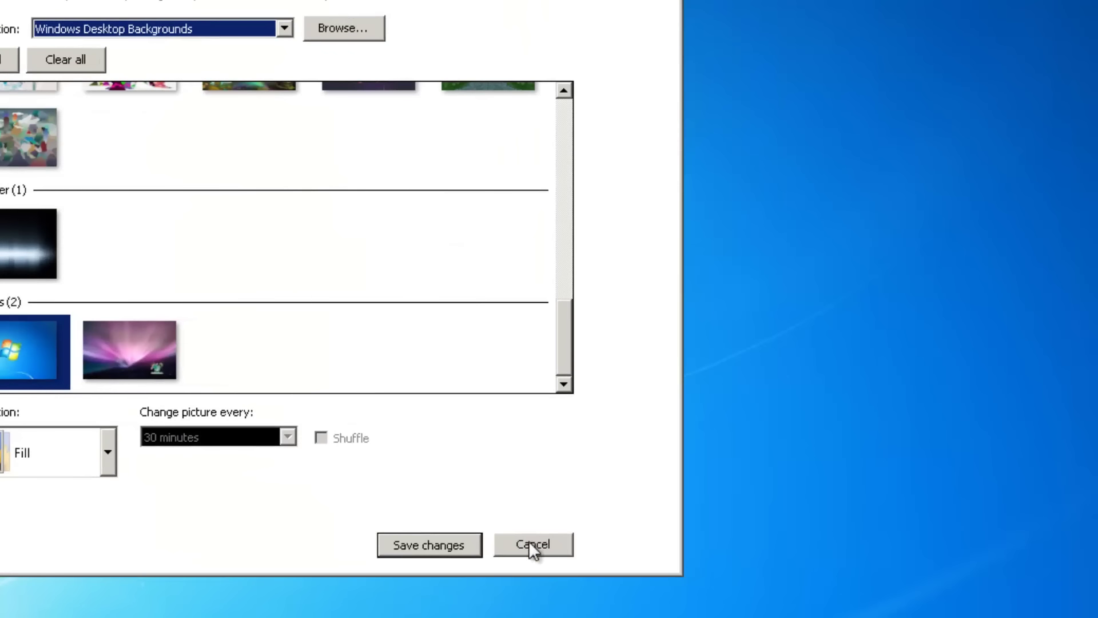
left_click(530, 544)
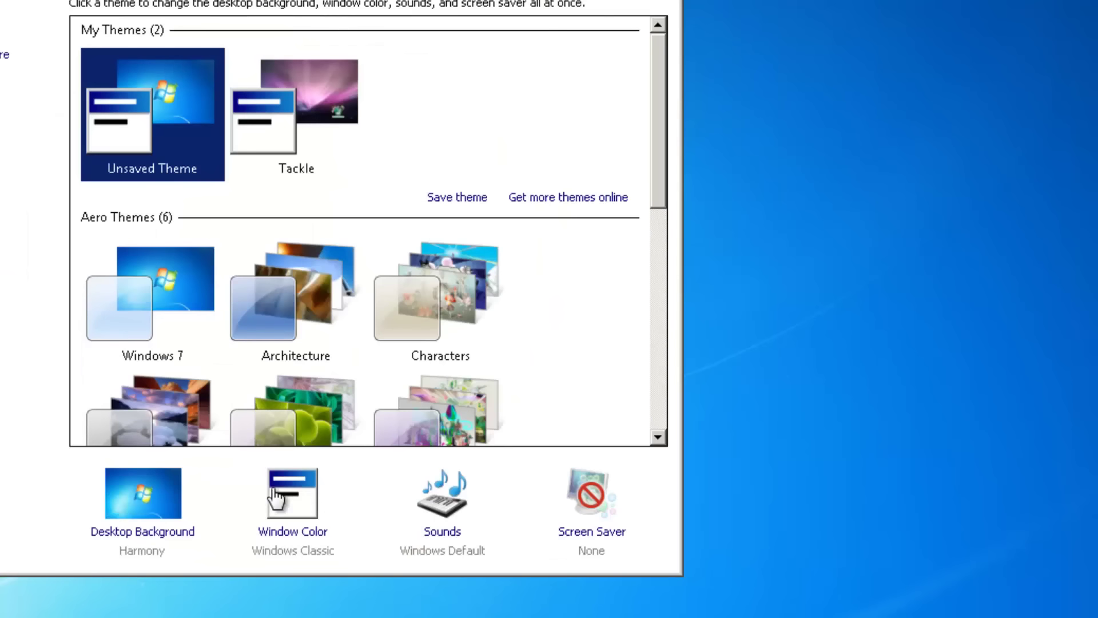
left_click(156, 535)
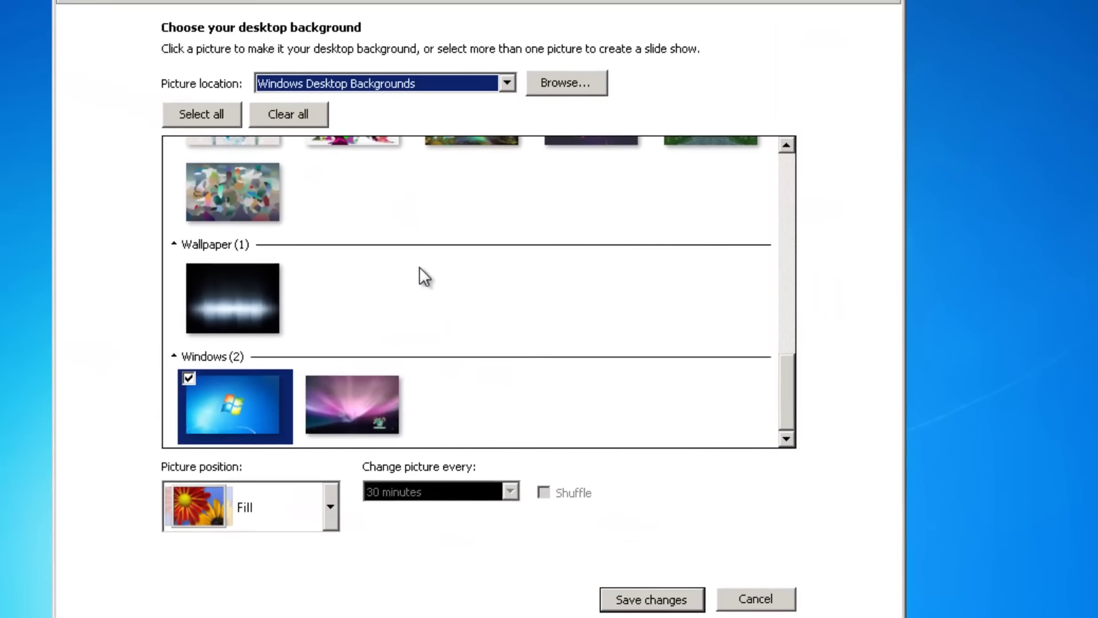
Step: Set the picture location to Solid Colors and try pale pink, rose, beige, brown and reddish-brown desktop backgrounds
left_click(413, 83)
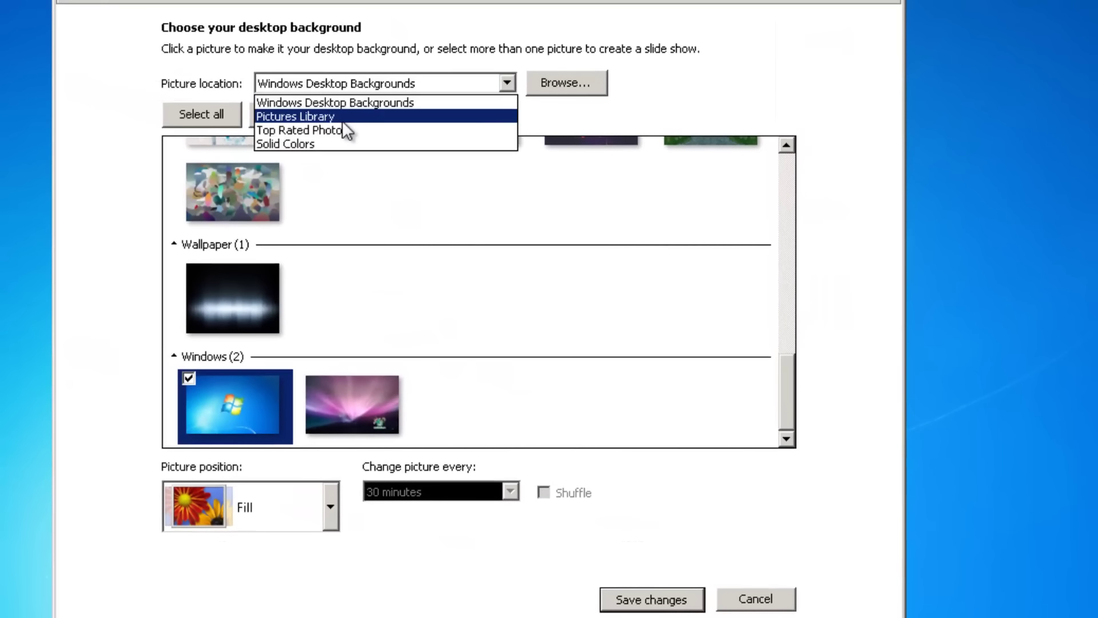
left_click(282, 145)
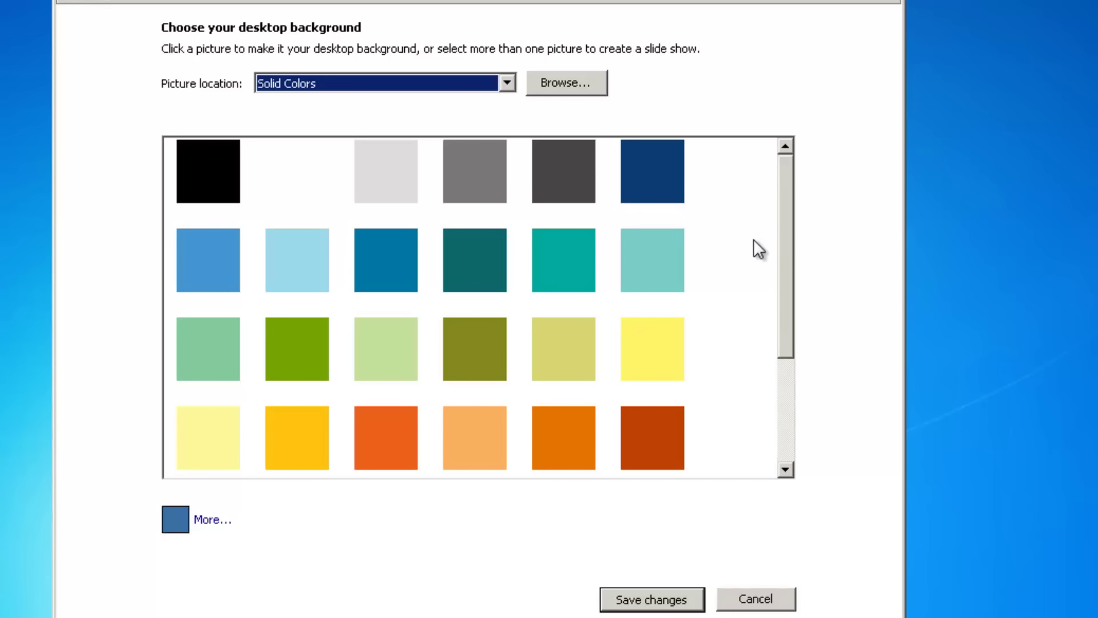
left_click_drag(788, 265, 769, 401)
left_click(666, 365)
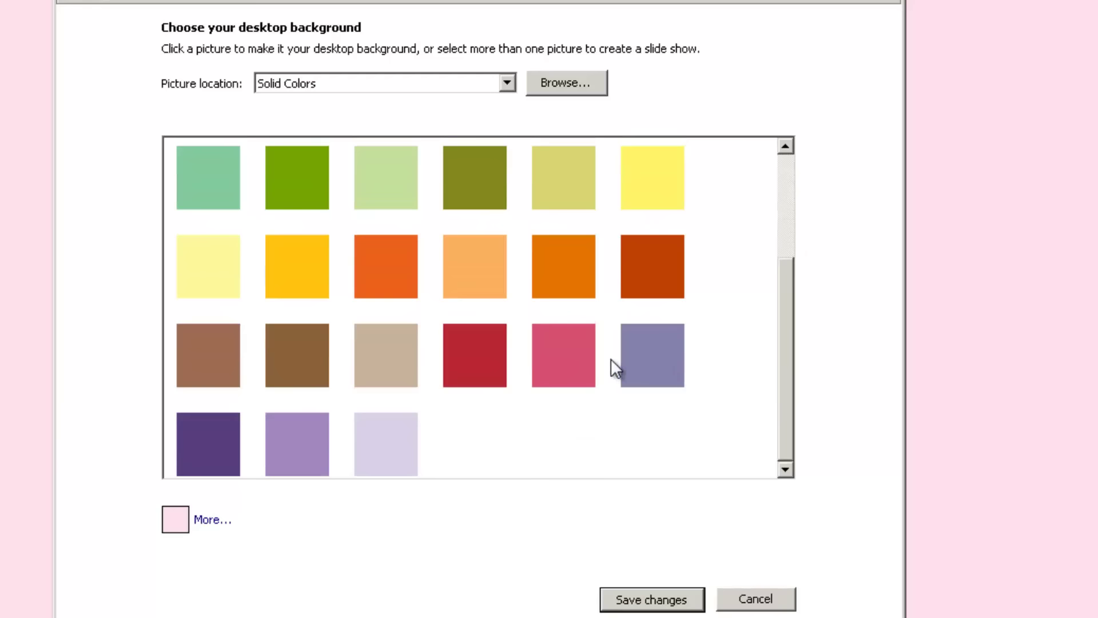
left_click(580, 356)
left_click(372, 352)
left_click(285, 343)
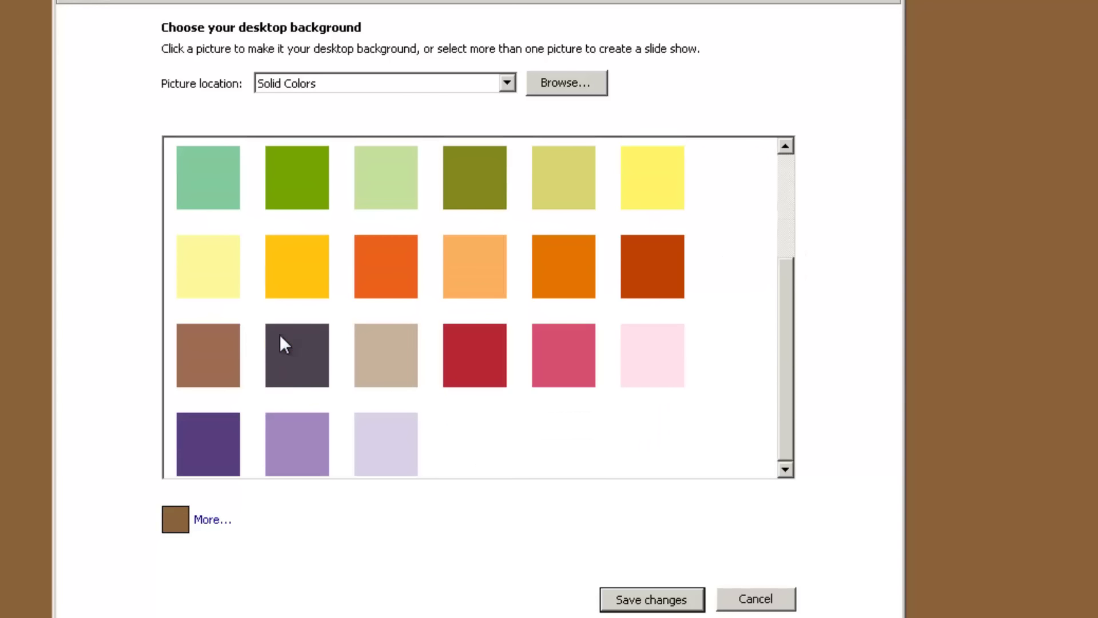
left_click(219, 349)
scroll(375, 255, "up", 3)
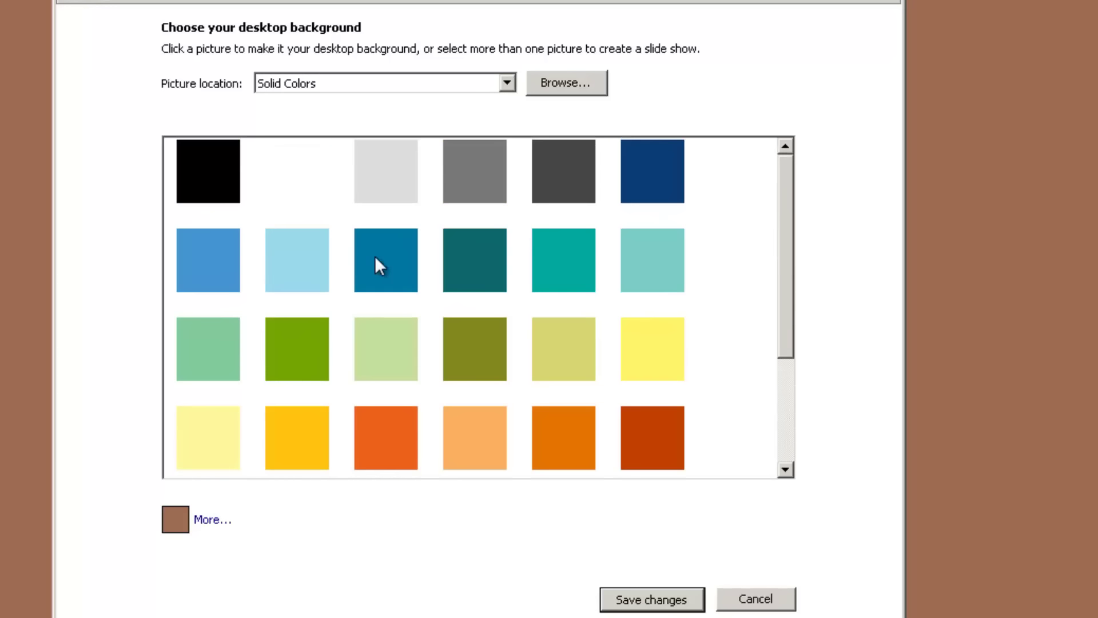
Step: Try light blue, medium blue and navy as the solid desktop background, returning to medium blue
left_click(289, 268)
left_click(386, 270)
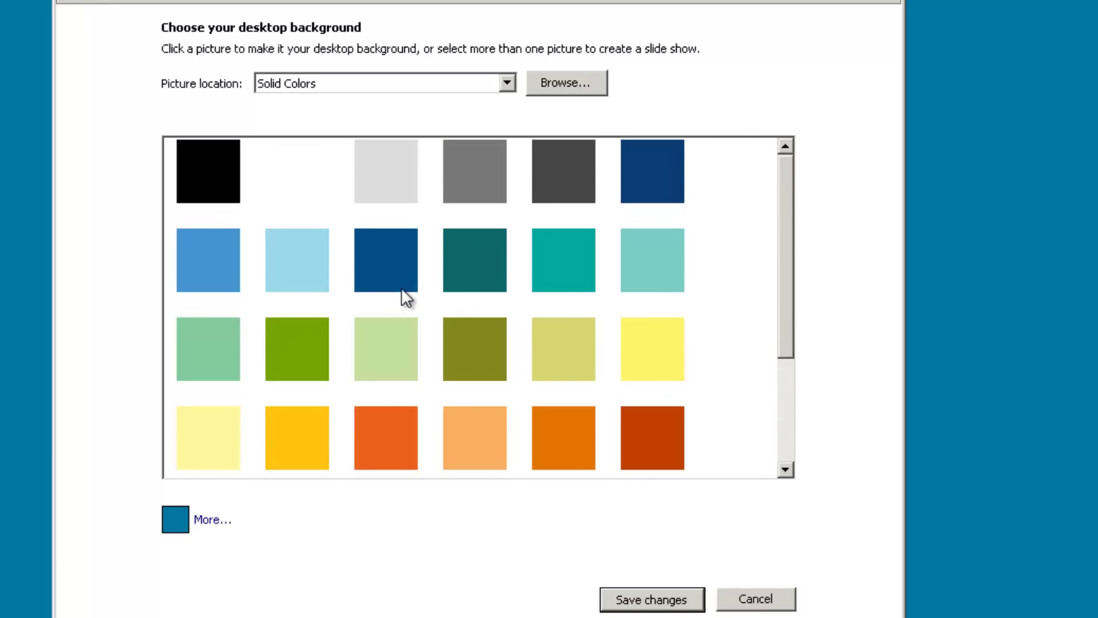
left_click(675, 171)
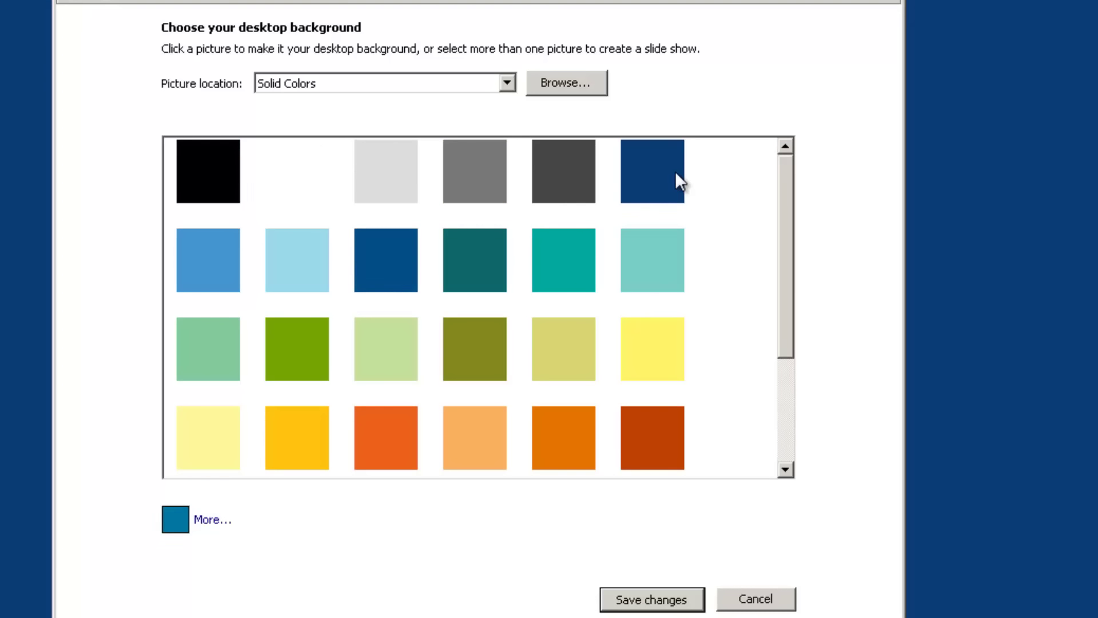
left_click(373, 256)
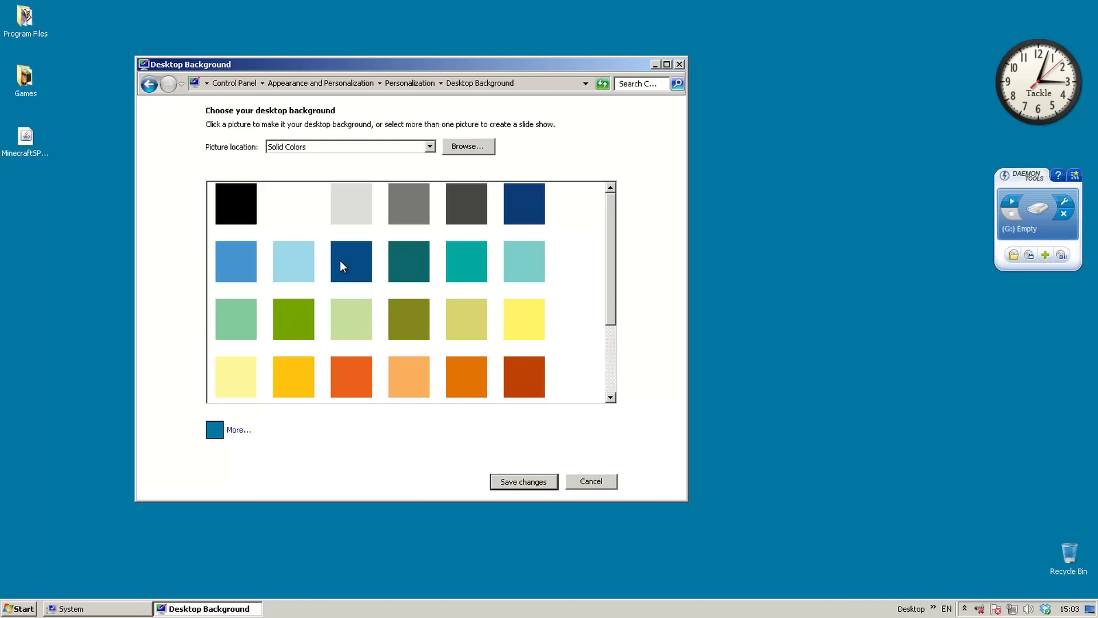
Step: Compare desktop icon legibility on white, black and several blue solid backgrounds, and cancel the background change
left_click(299, 210)
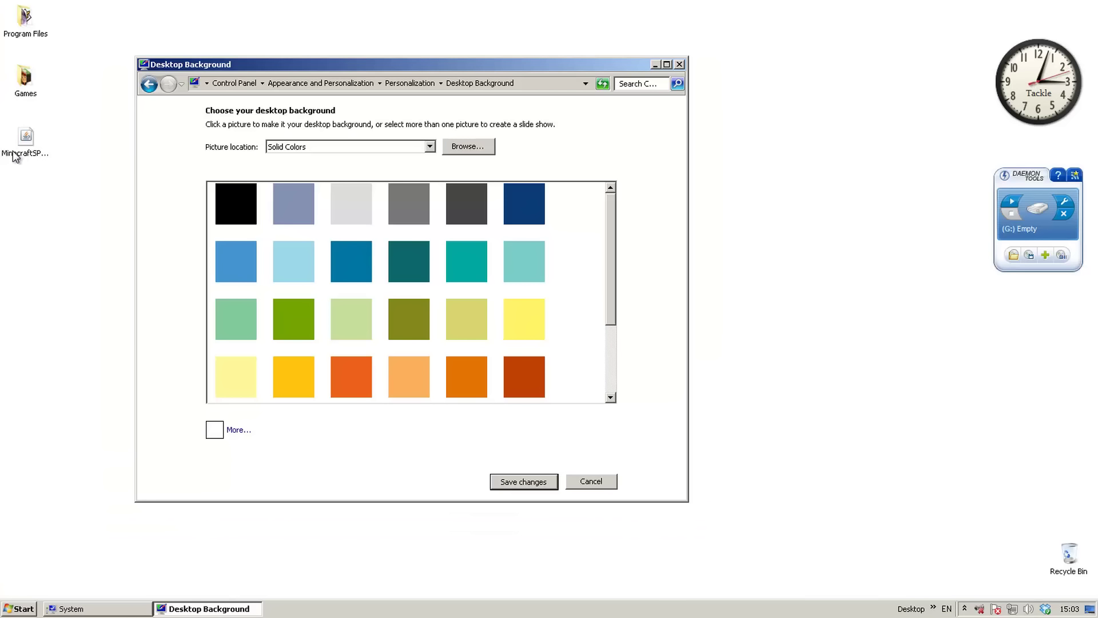
left_click(236, 213)
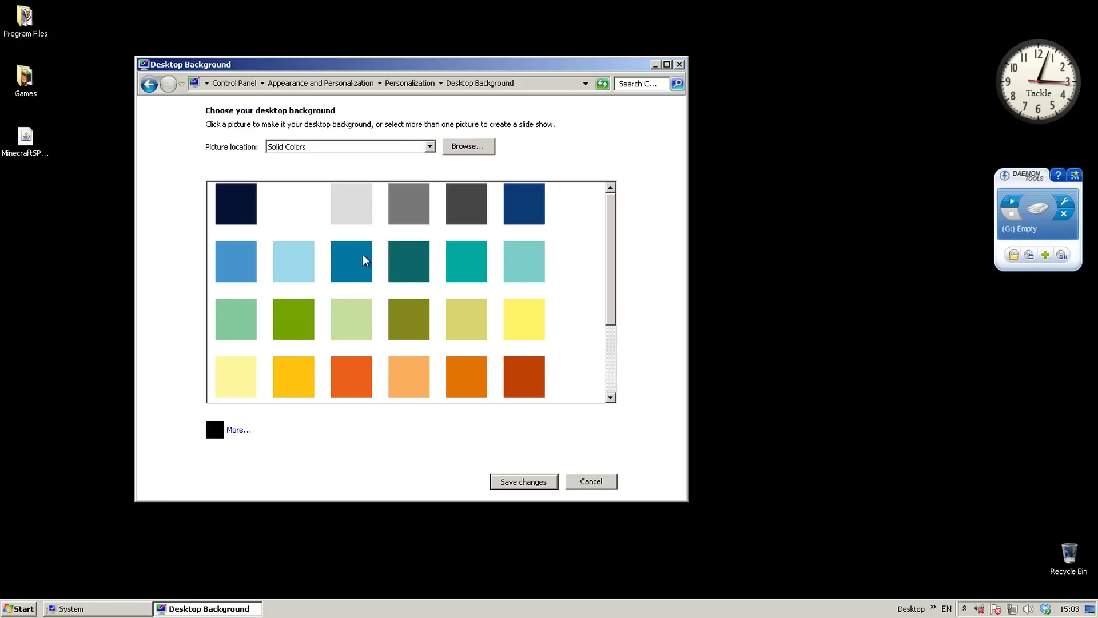
left_click(237, 260)
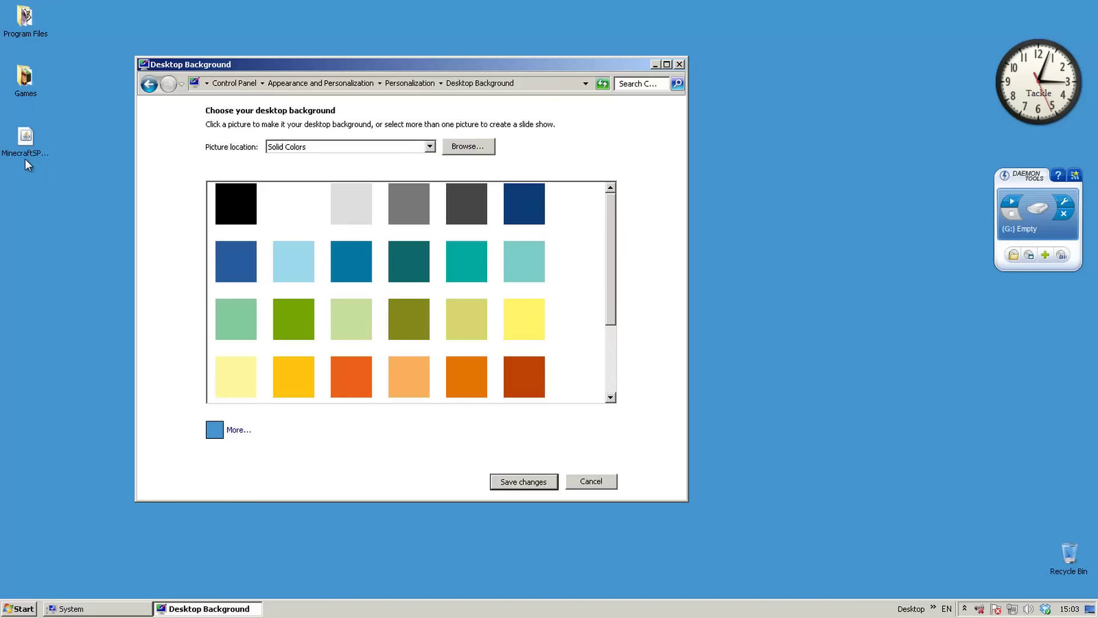
left_click(279, 271)
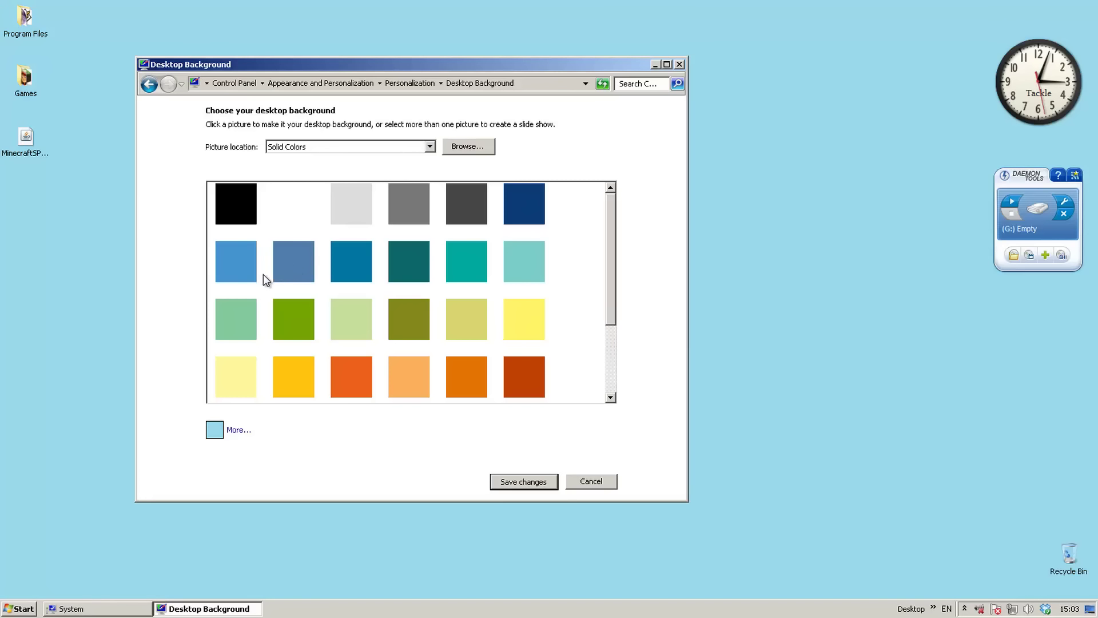
left_click(344, 269)
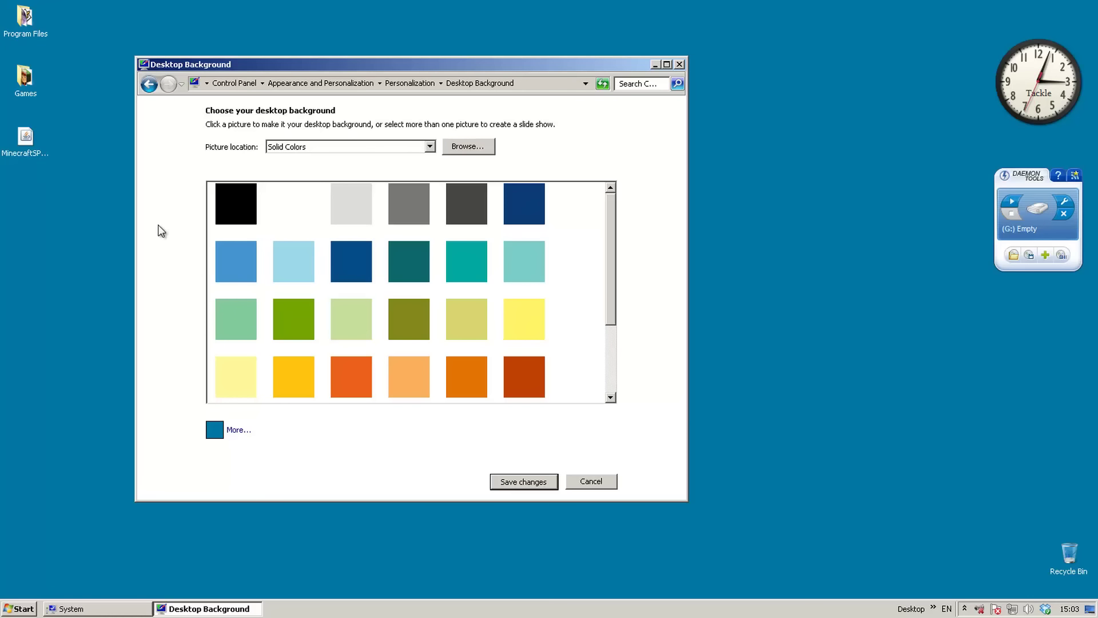
left_click(27, 143)
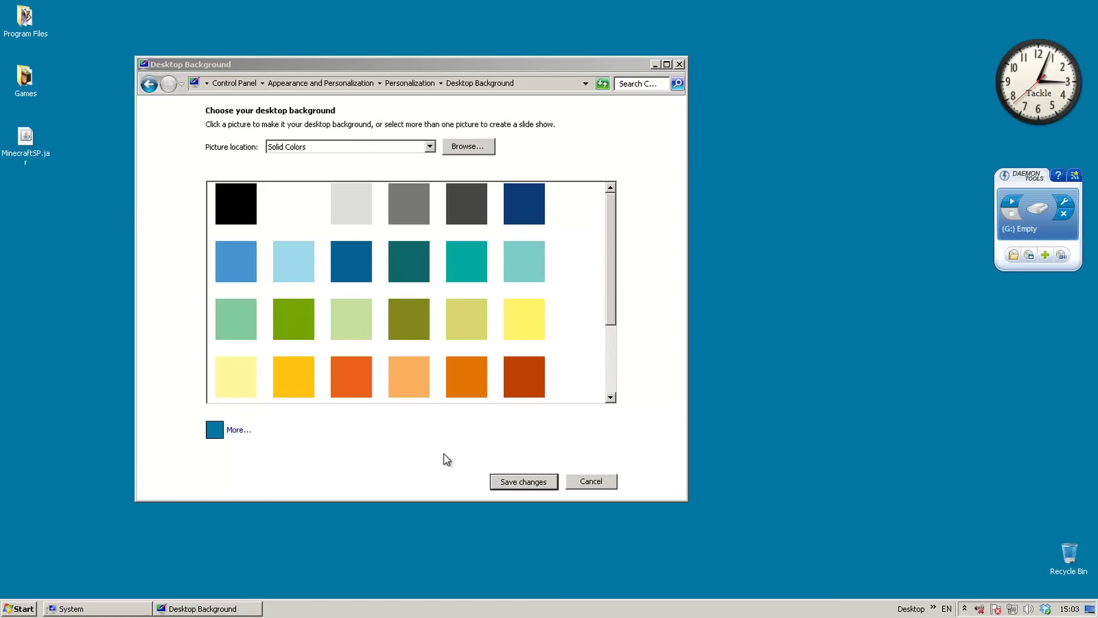
left_click(592, 483)
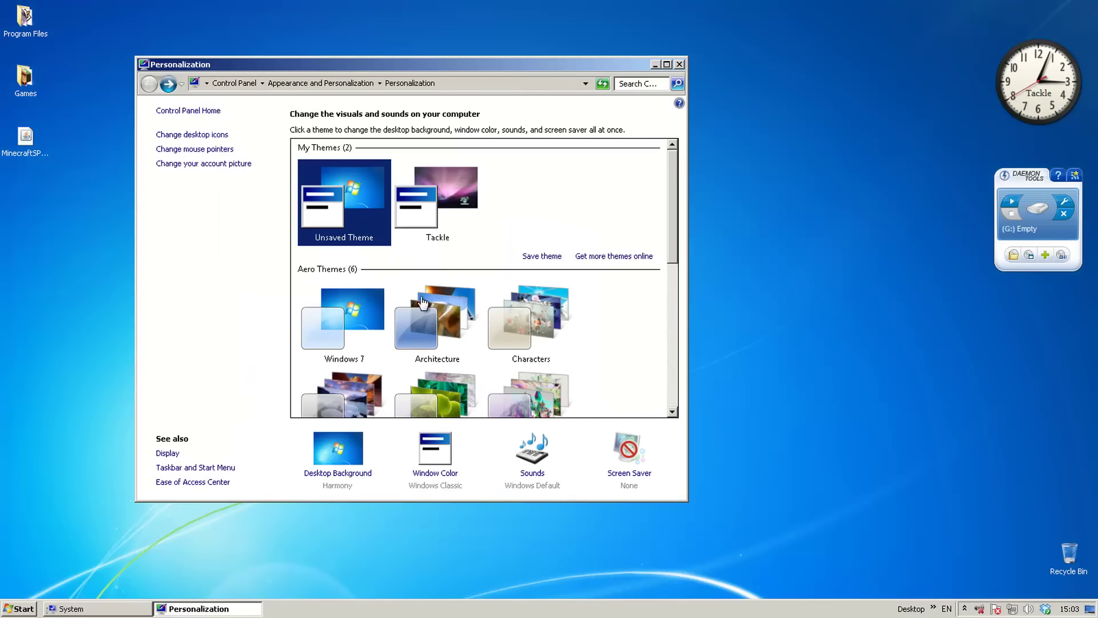
Step: Set the desktop background to the purple aurora picture in the Windows group and save the change
left_click(348, 454)
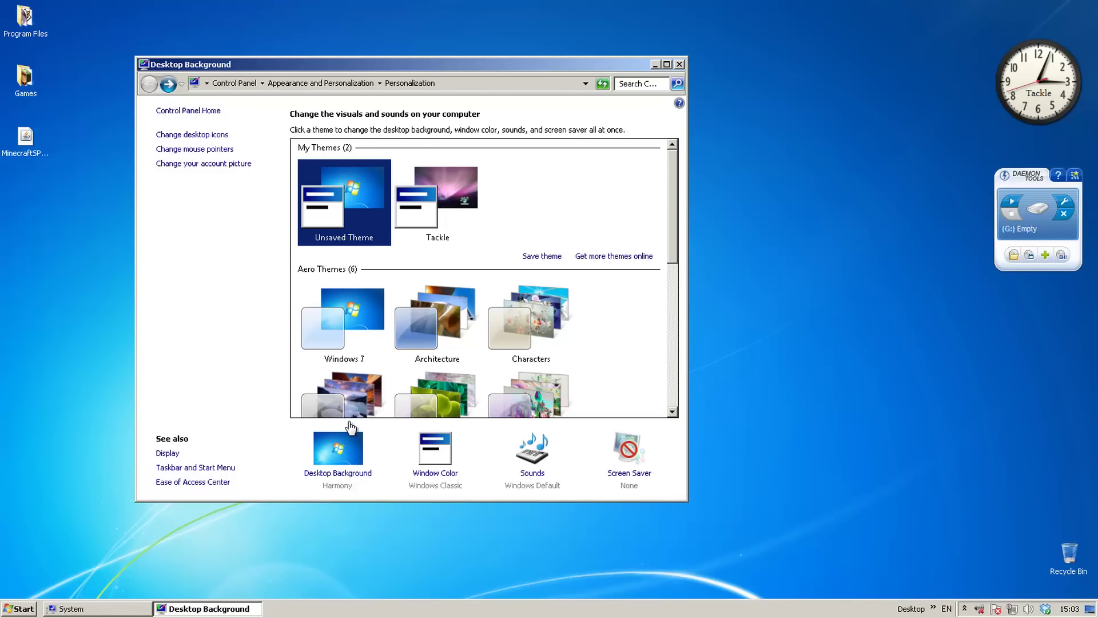
left_click(303, 343)
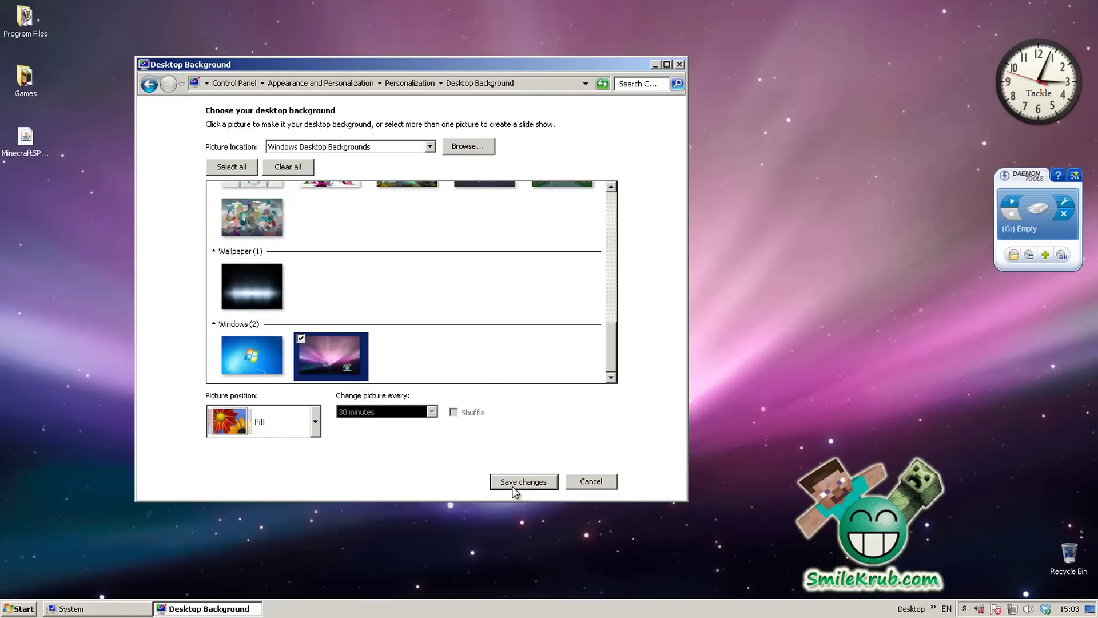
left_click(515, 483)
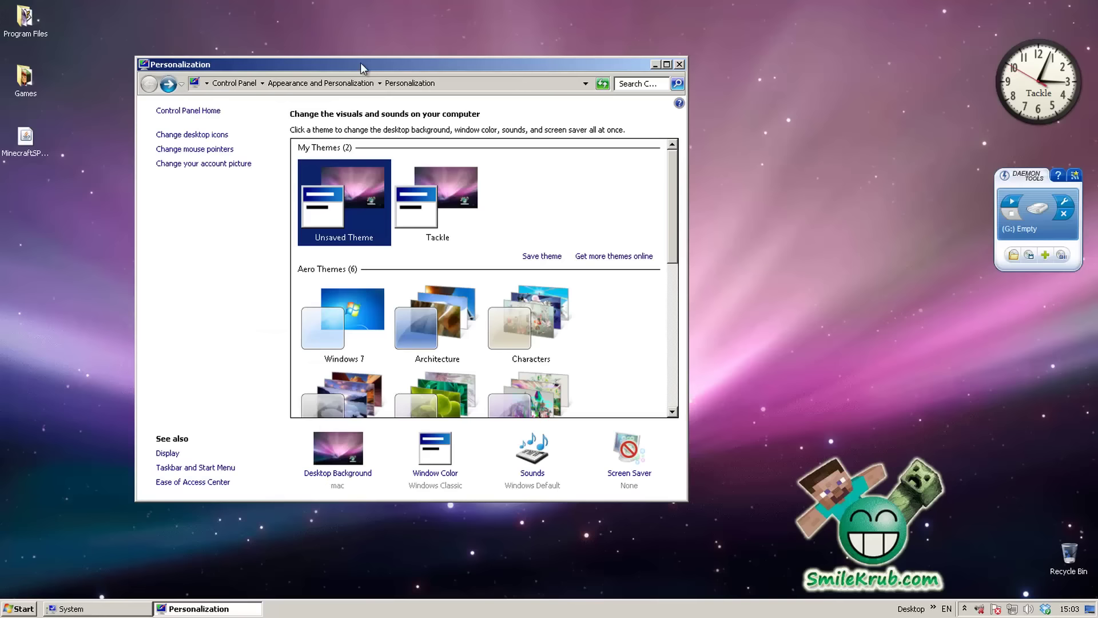
Step: Open the Window Color and Appearance settings and choose Active Title Bar as the item to edit
left_click_drag(360, 63, 384, 79)
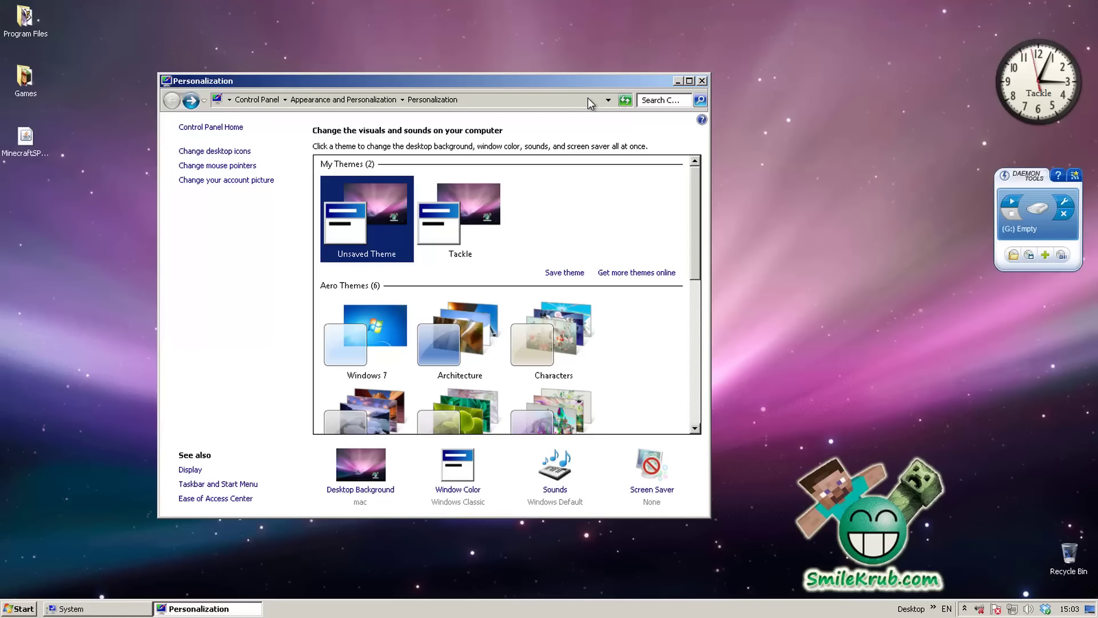
left_click(467, 490)
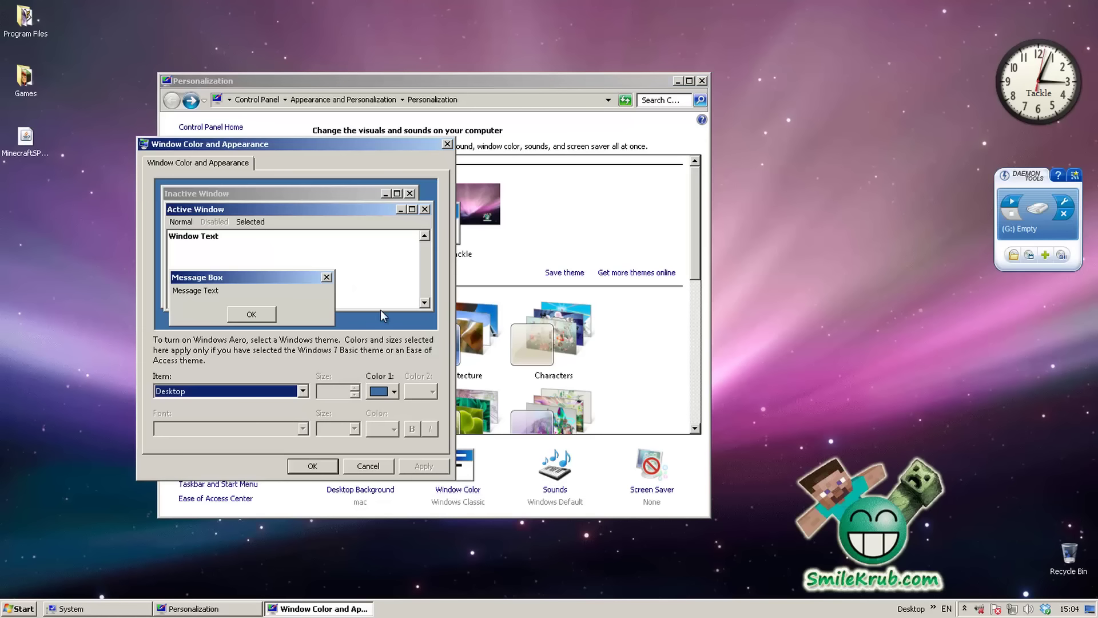
left_click_drag(281, 148, 351, 142)
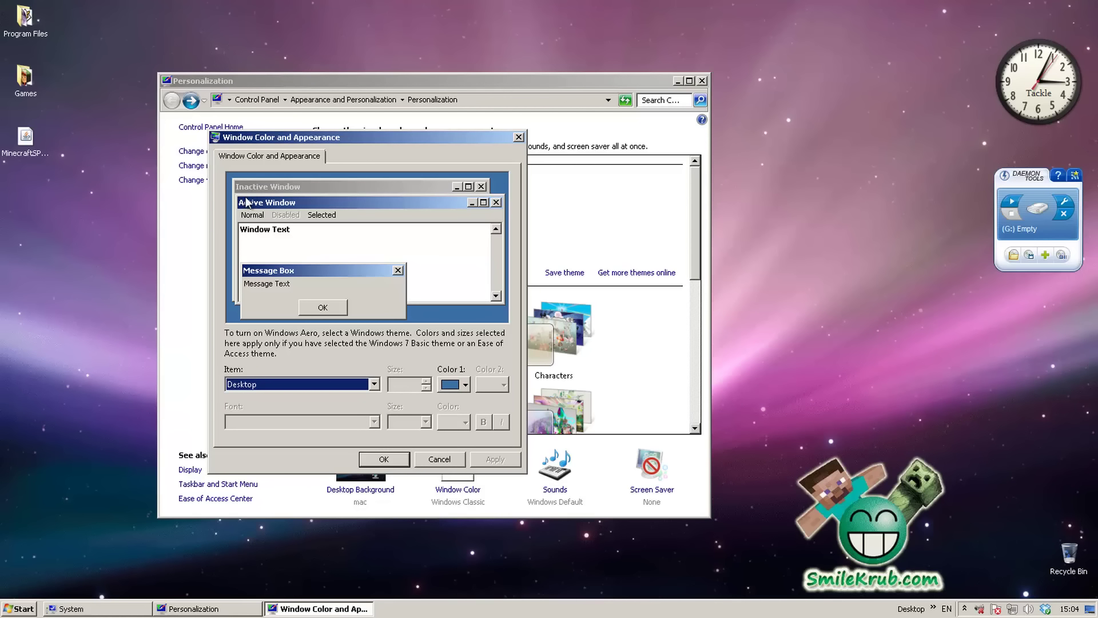
left_click(306, 387)
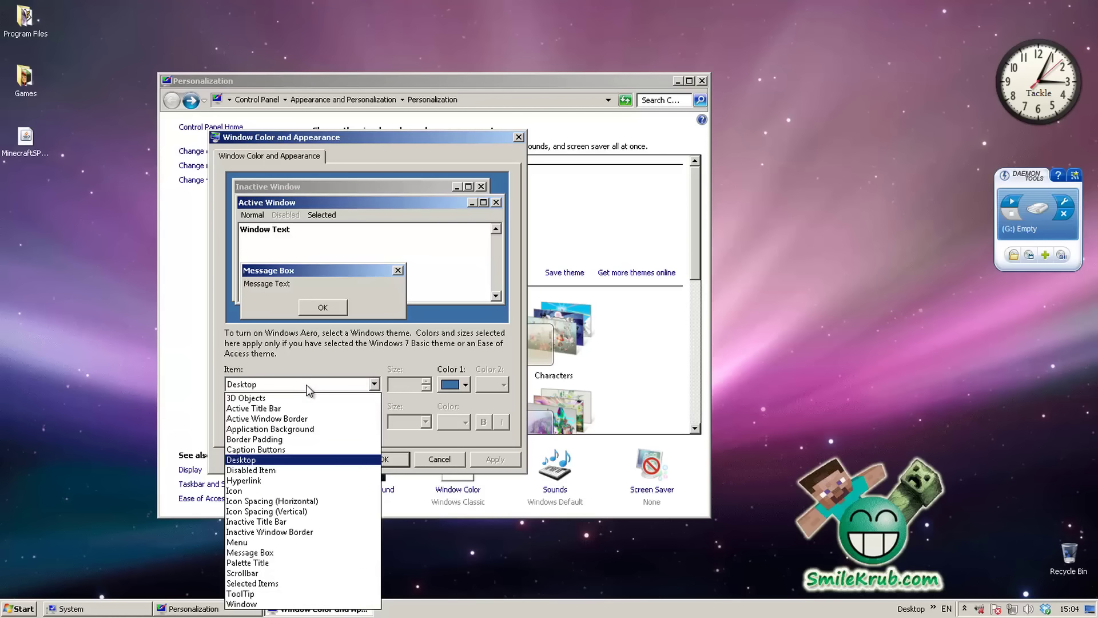
left_click(309, 412)
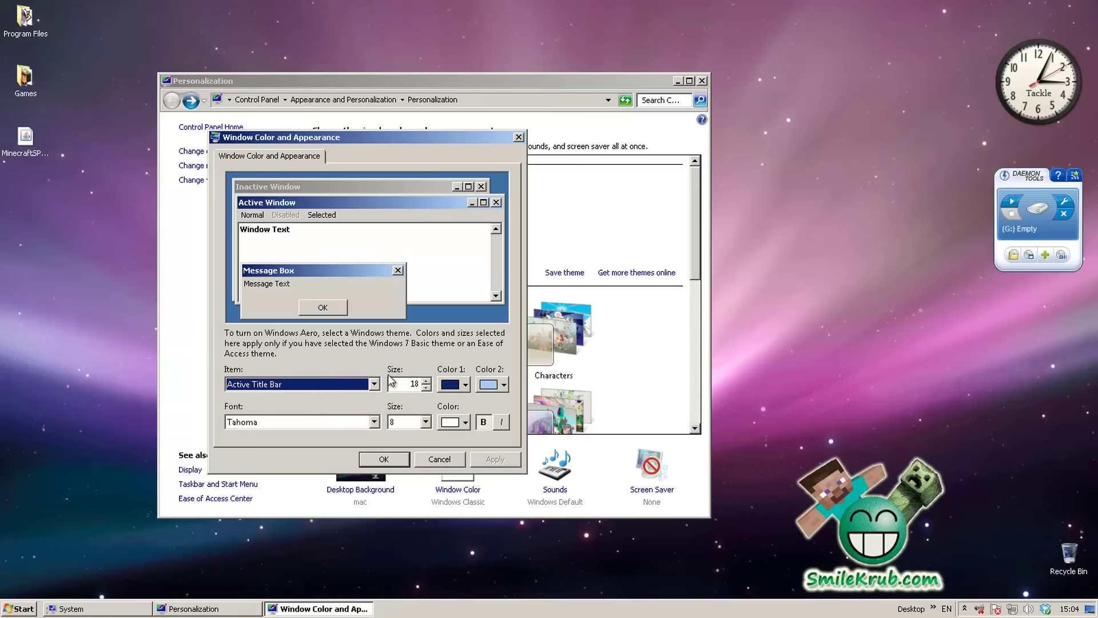
left_click(352, 384)
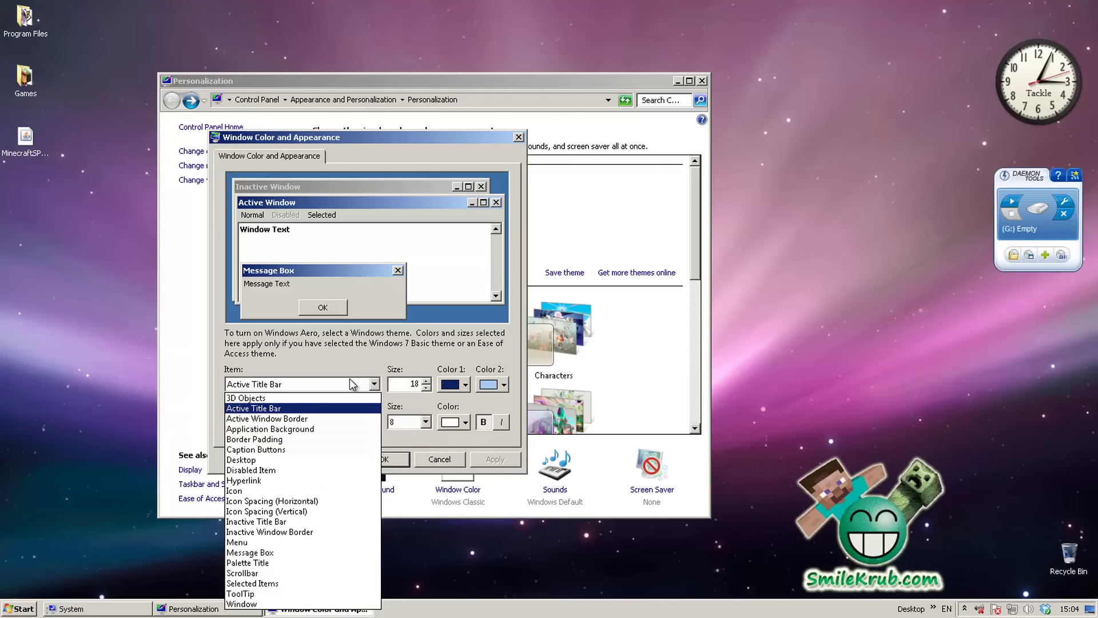
left_click(330, 409)
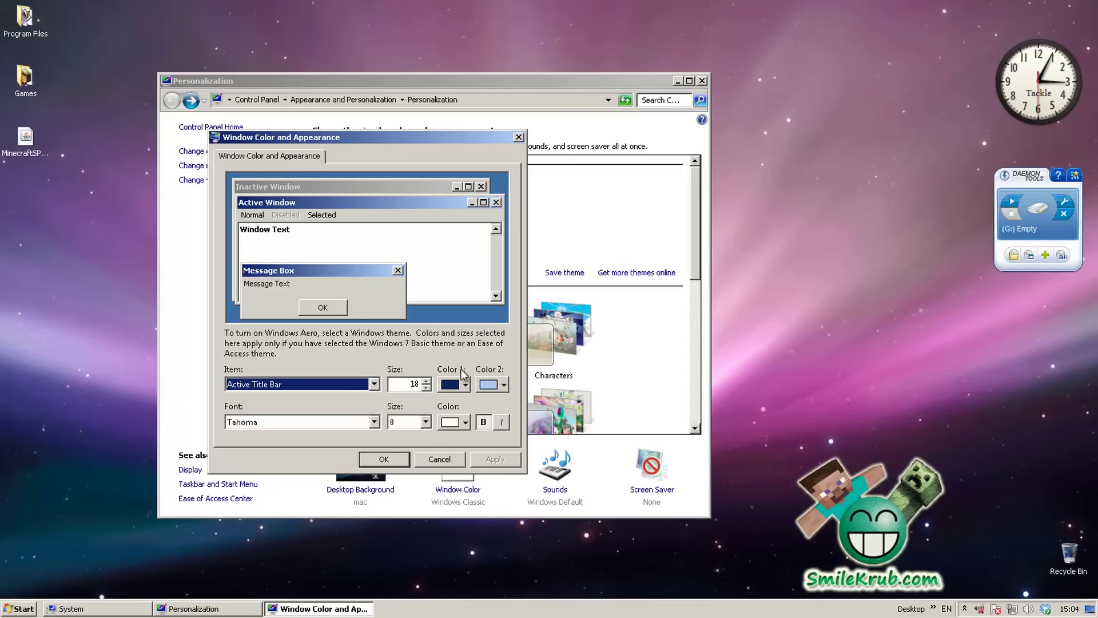
Step: Try dark green as the first color and bright green as the second color of the active title bar
left_click(462, 386)
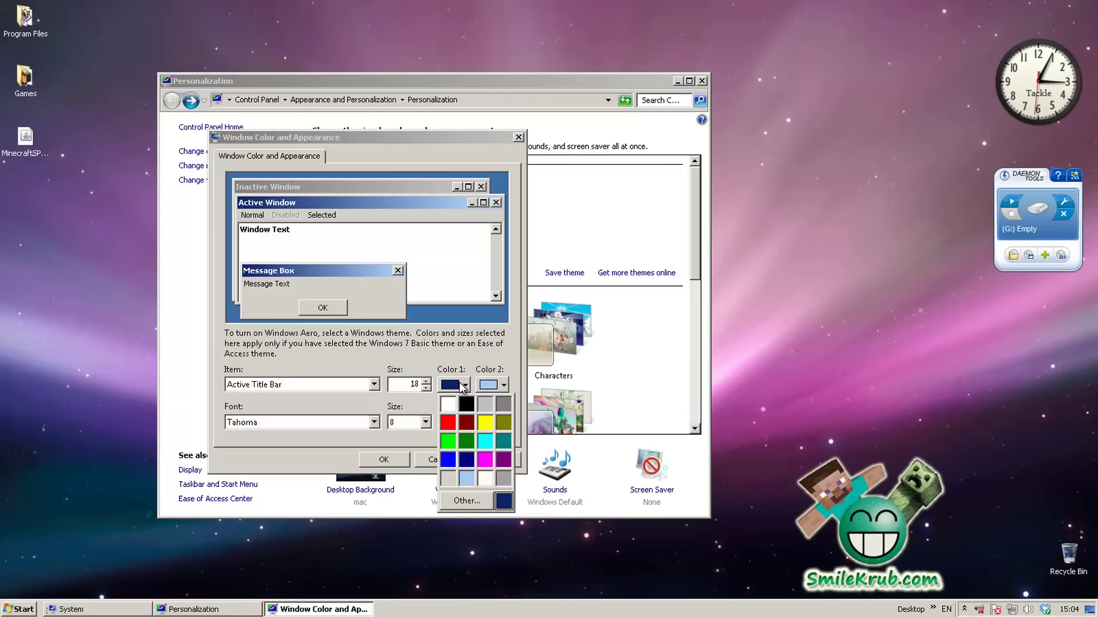
left_click(467, 441)
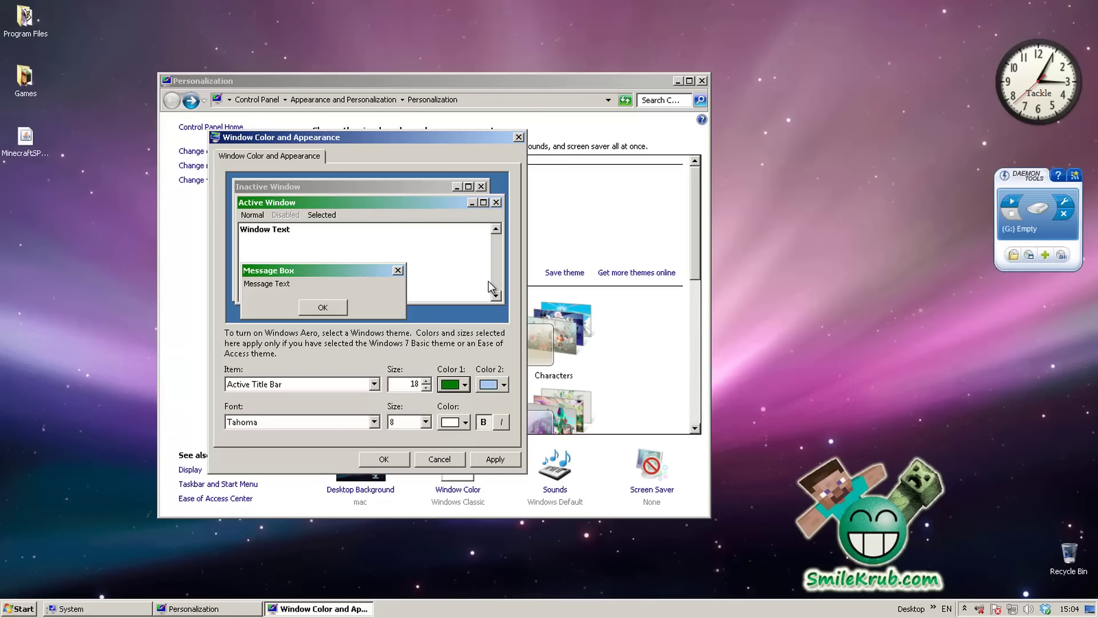
left_click(497, 384)
left_click(491, 445)
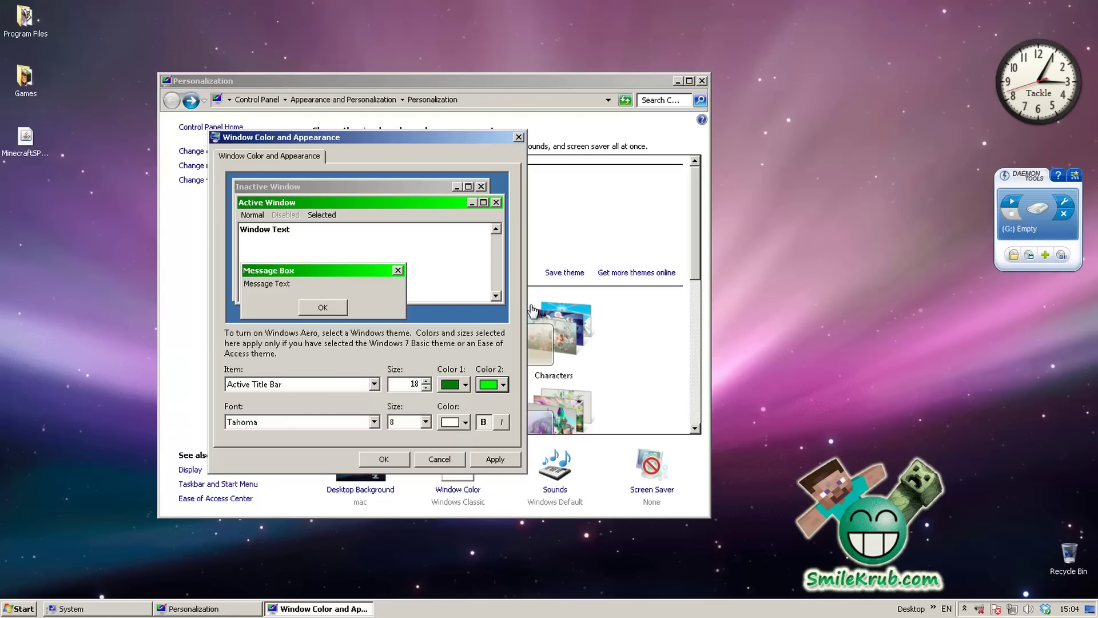
Step: Try a custom tan with hue 30, saturation 83 and luminosity 144 as the active title bar's first color
left_click(454, 385)
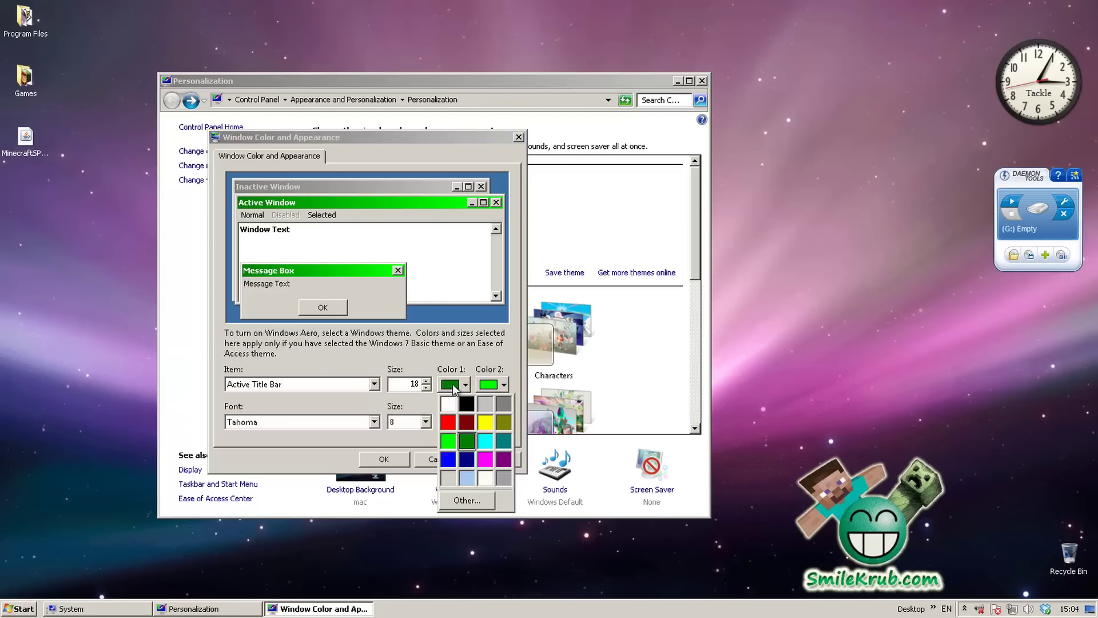
left_click(467, 500)
left_click_drag(456, 152, 828, 153)
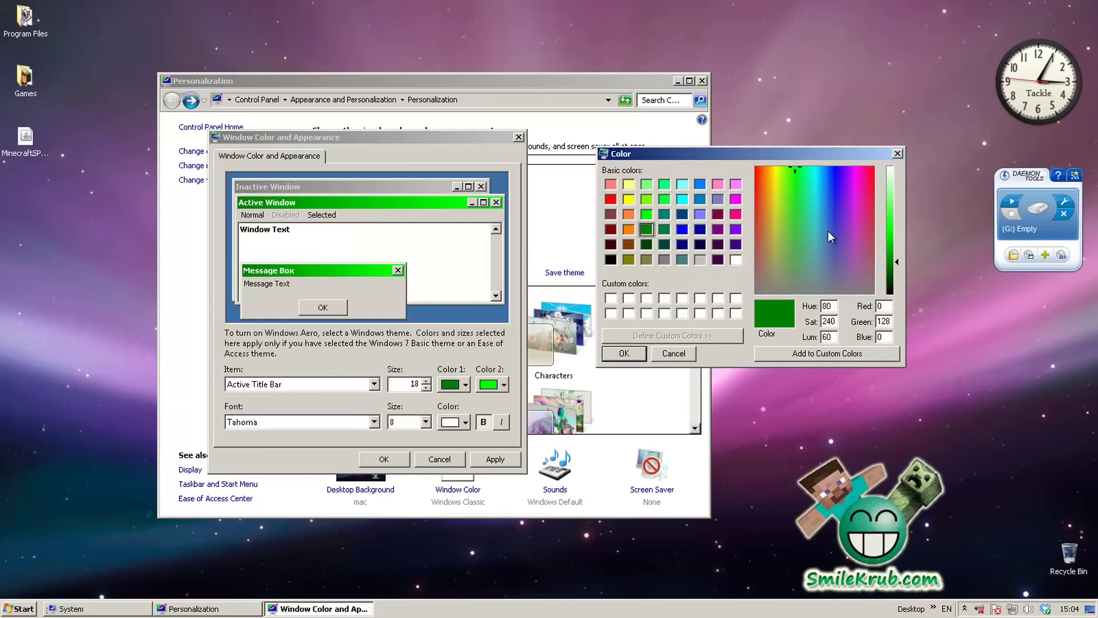
left_click_drag(788, 186, 768, 229)
left_click(891, 217)
left_click(623, 353)
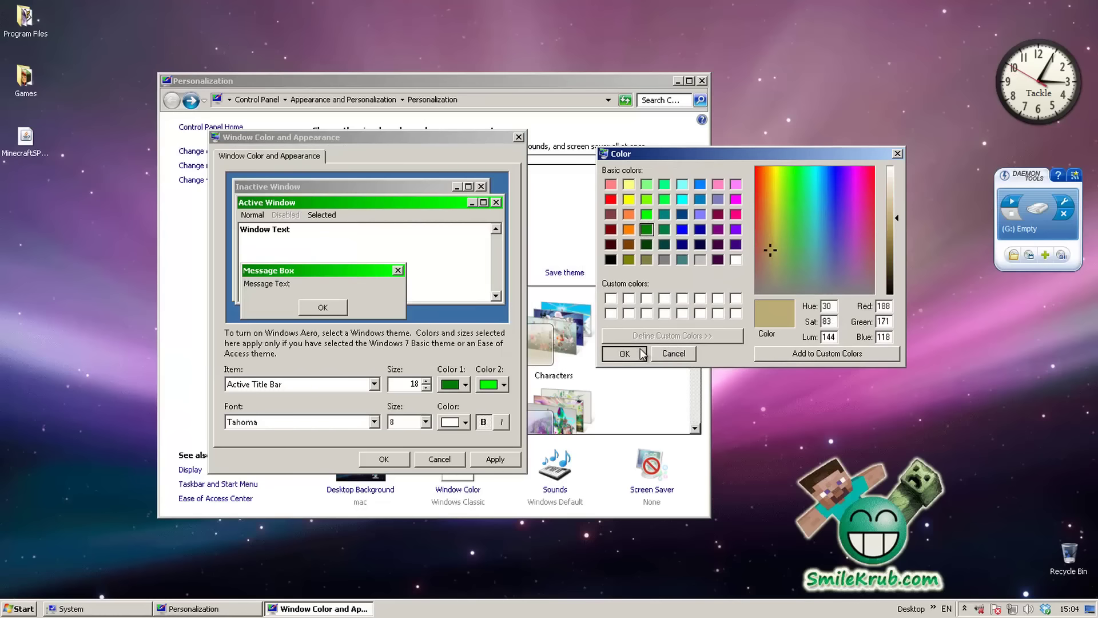
Step: Try a custom grey (RGB 127, 127, 127) as the active title bar's second color, and cancel the window color changes
left_click(491, 385)
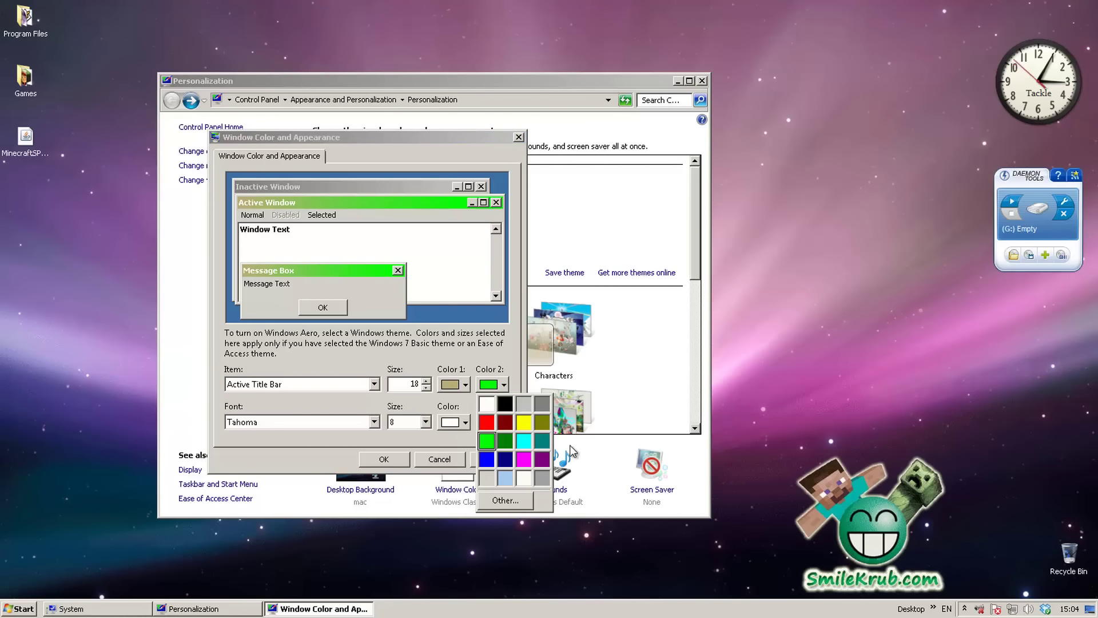
left_click(514, 501)
left_click(452, 294)
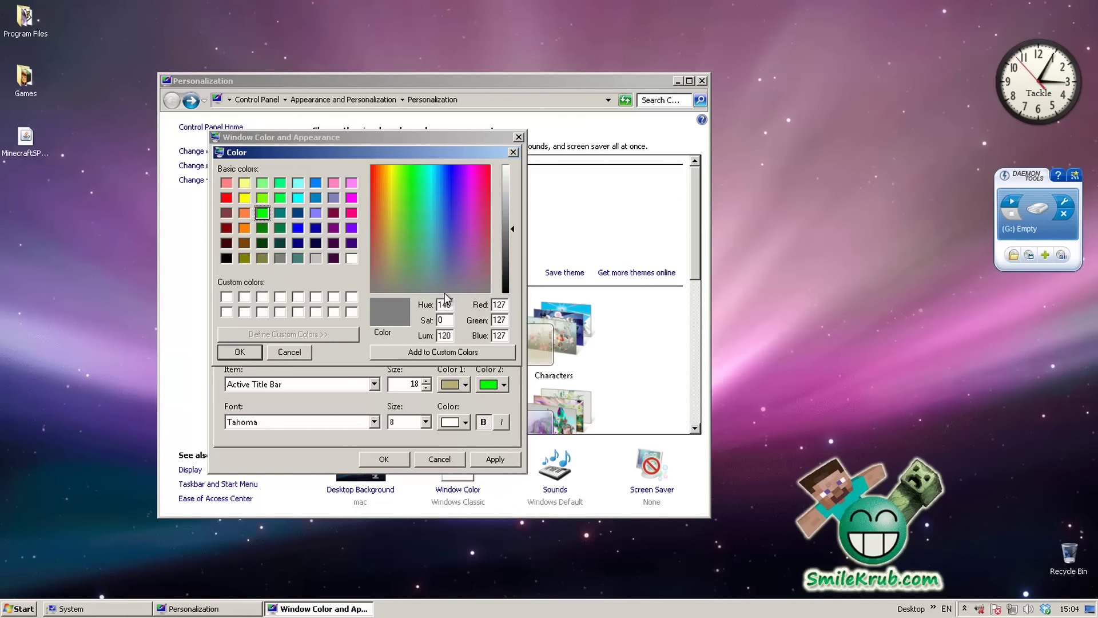
left_click(254, 352)
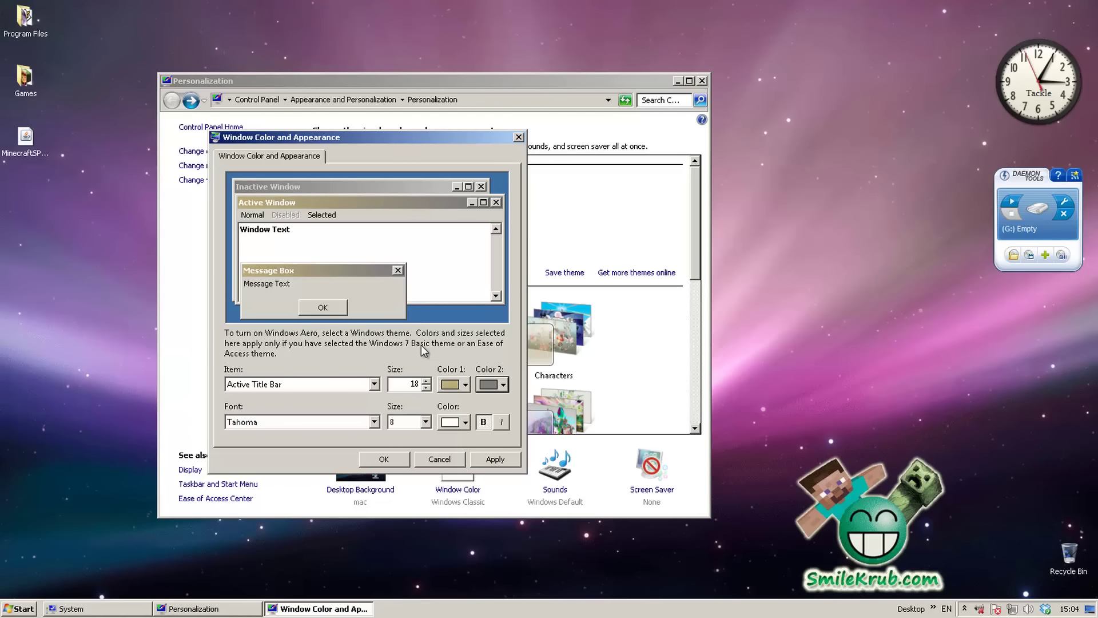
left_click_drag(442, 458, 461, 378)
left_click(463, 385)
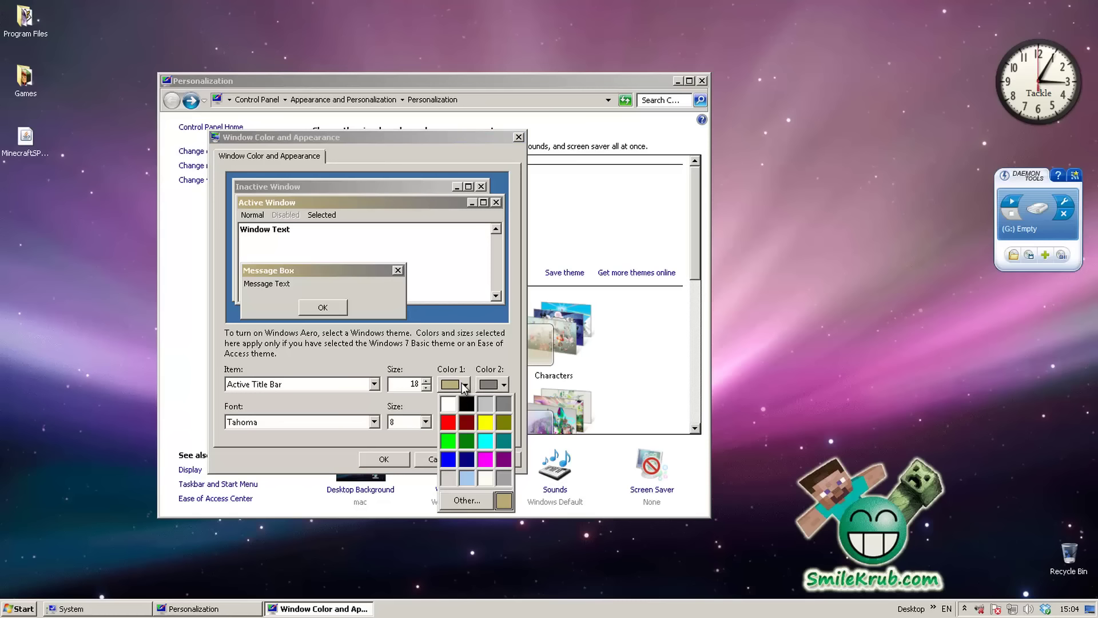
left_click(427, 428)
left_click(433, 460)
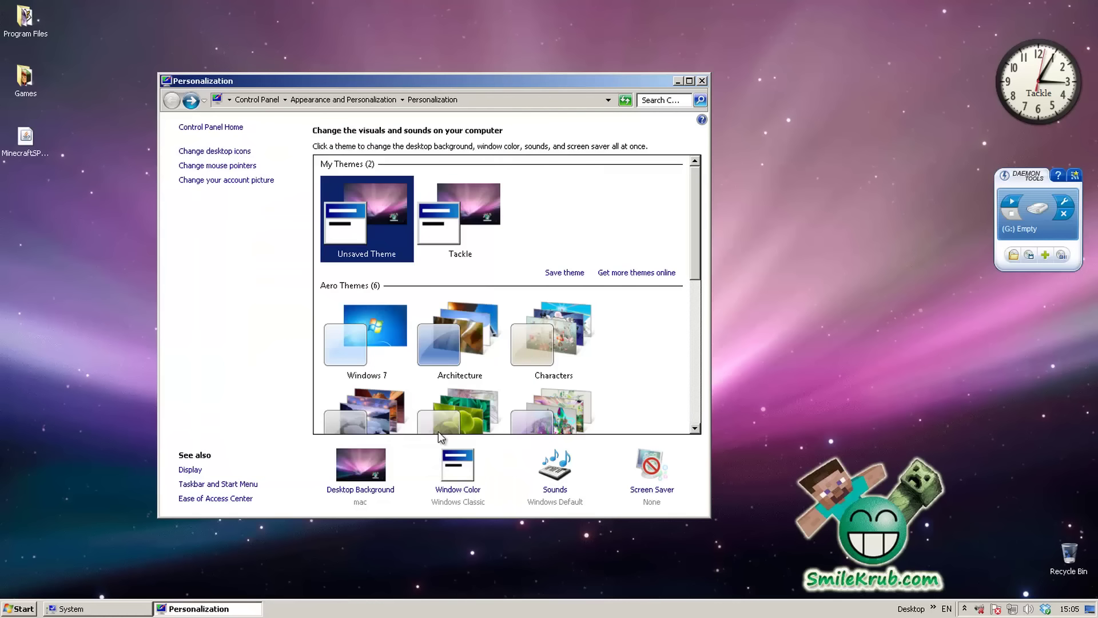
Step: Apply the saved theme in My Themes in place of the unsaved one, and close the Personalization and System windows
left_click(481, 221)
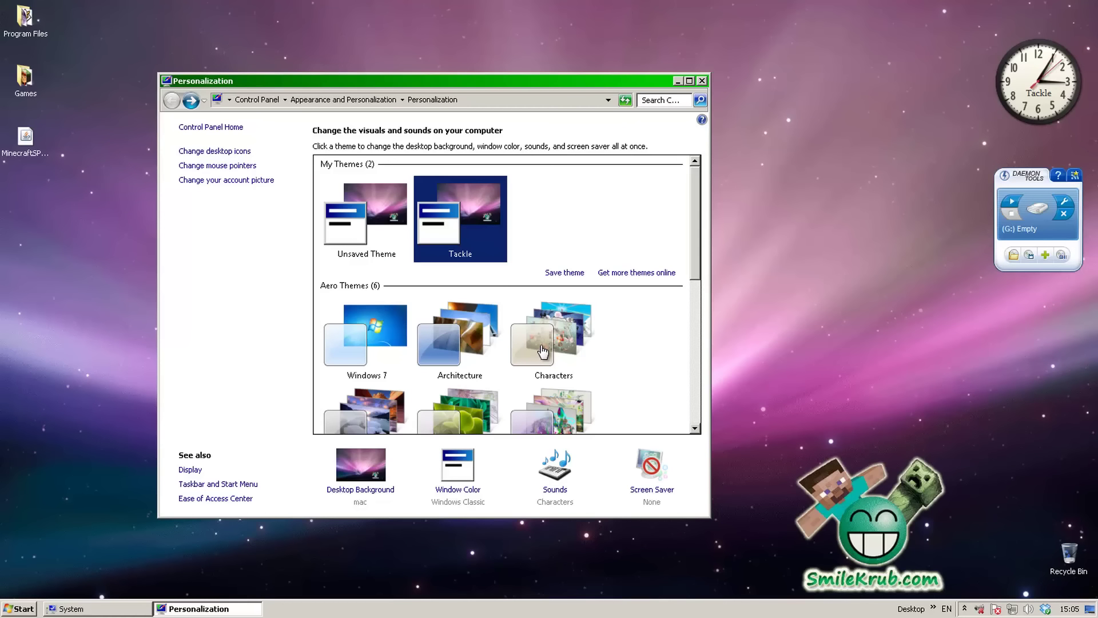
left_click_drag(567, 82, 629, 100)
left_click(410, 73)
left_click(283, 103)
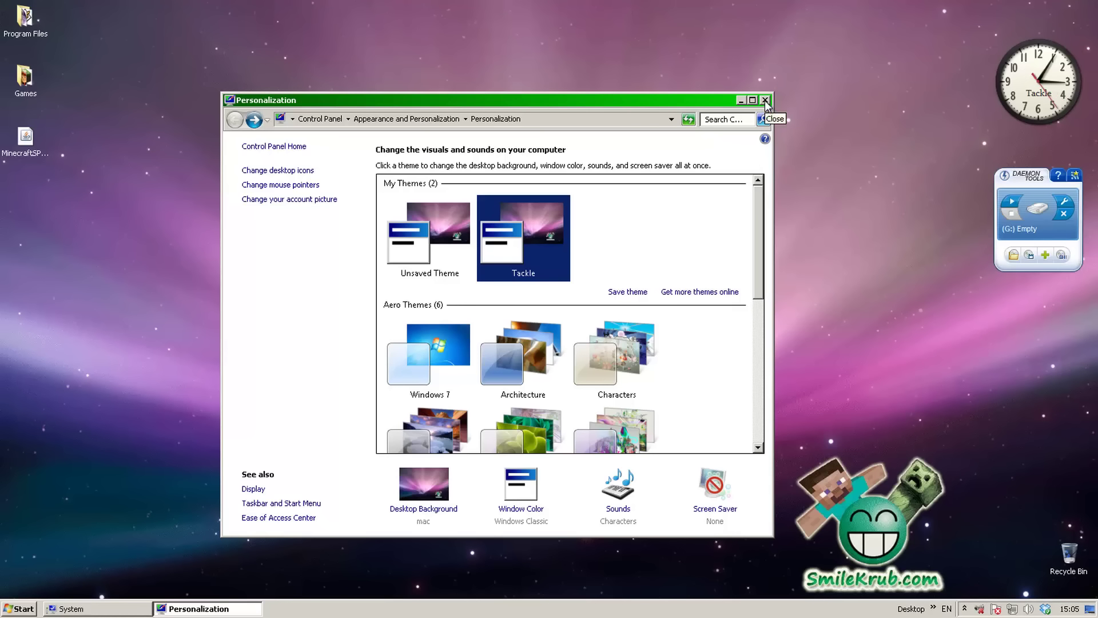
left_click_drag(693, 102, 657, 57)
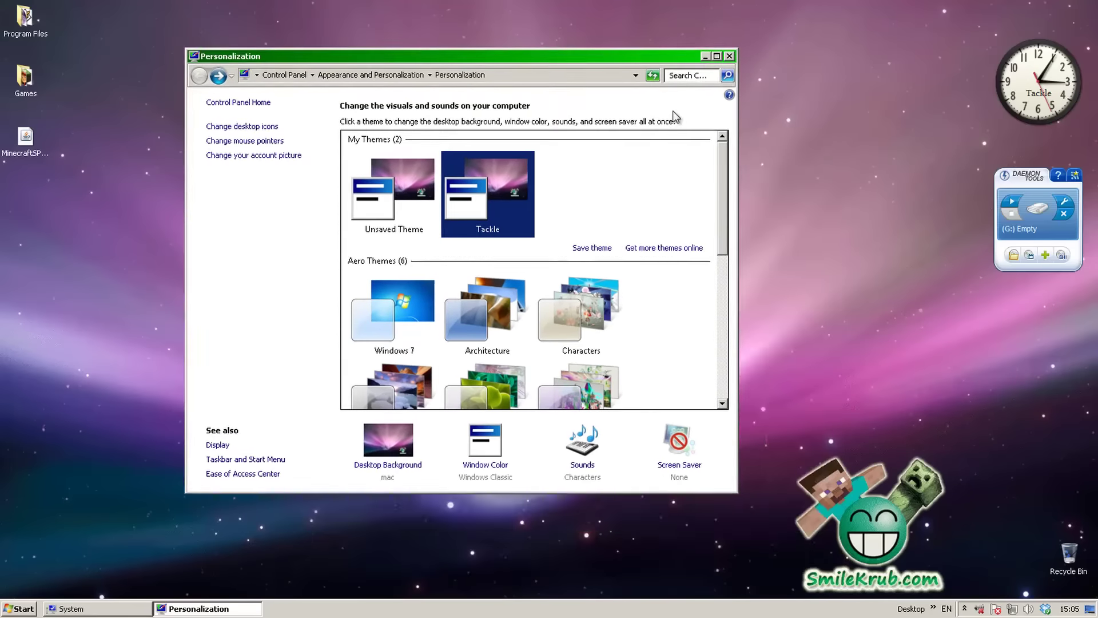
left_click_drag(457, 56, 519, 106)
key("alt+F4")
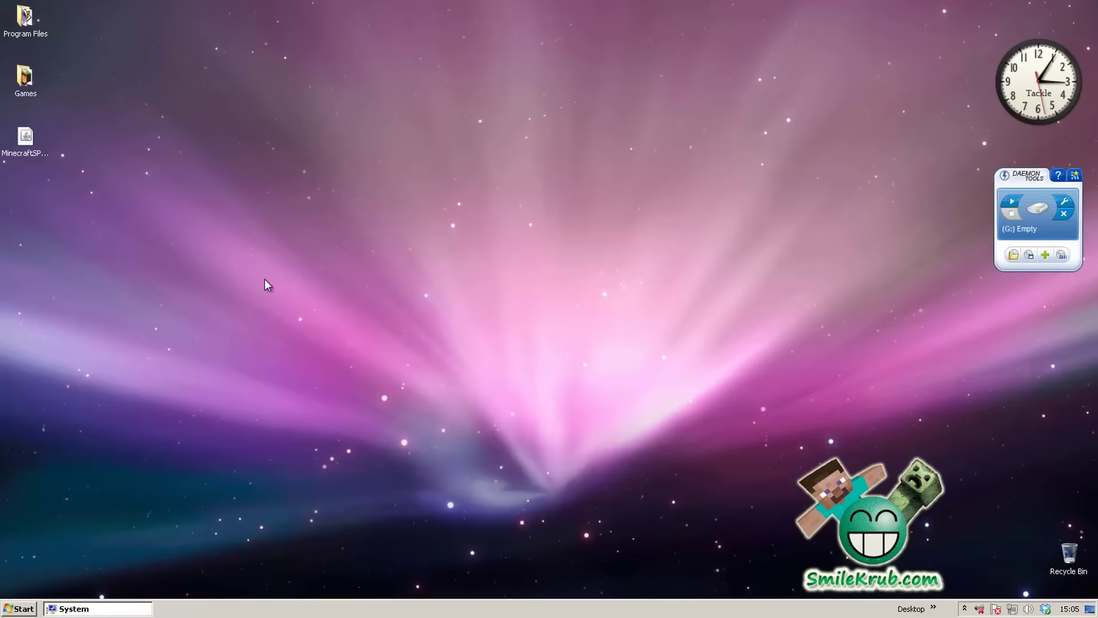
left_click(55, 609)
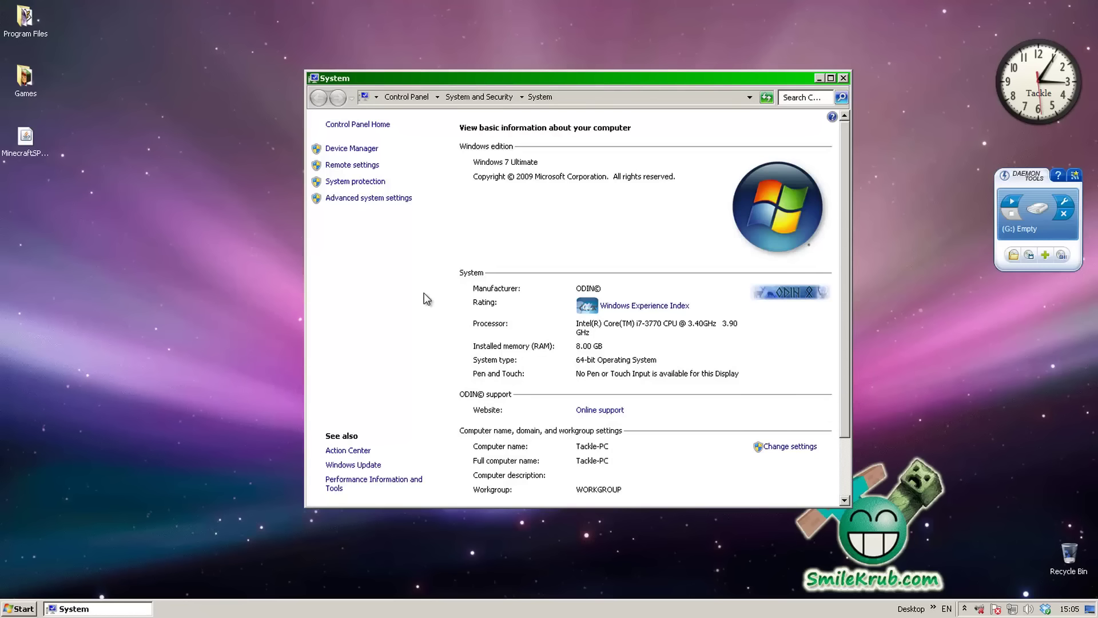
left_click(843, 77)
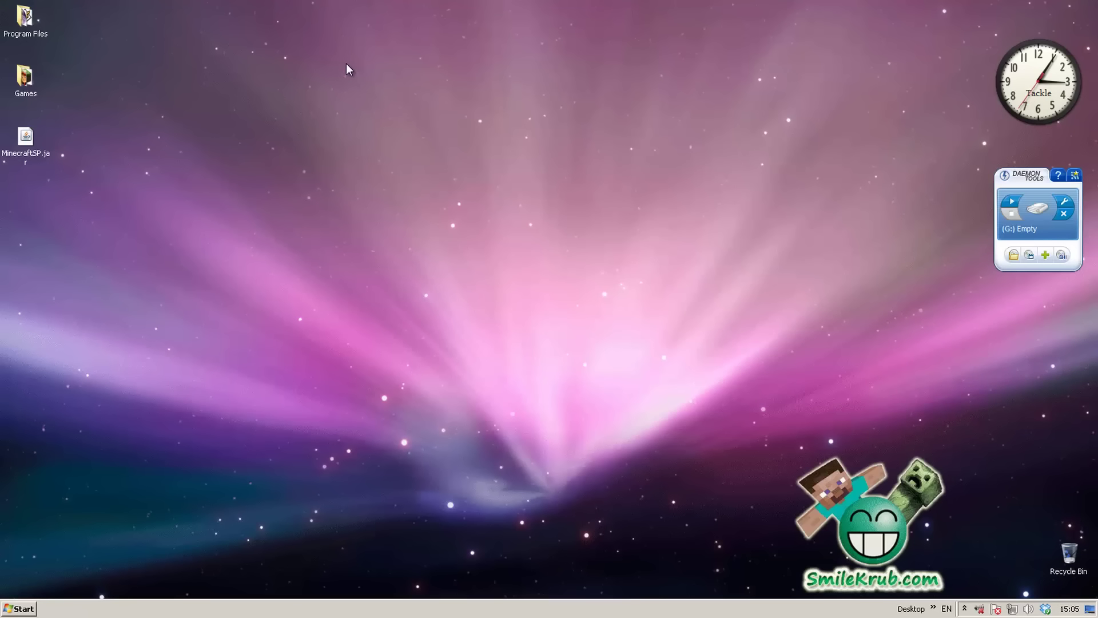
Step: Open the Computer window to examine the title bar colors of the applied theme, and close it
left_click(19, 608)
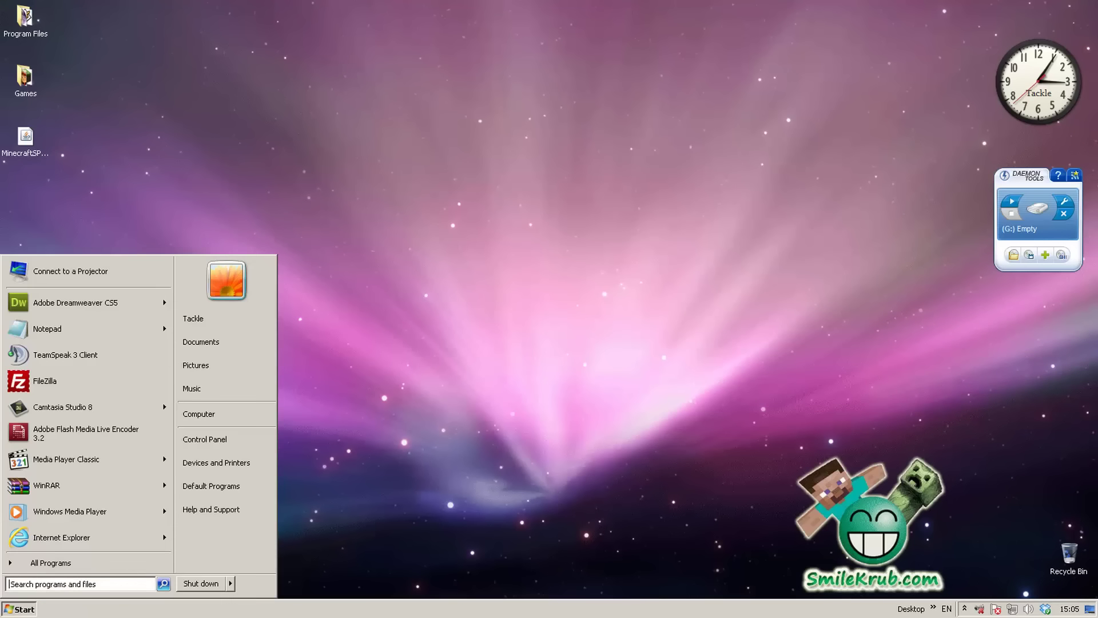
left_click(207, 416)
left_click_drag(601, 150, 368, 162)
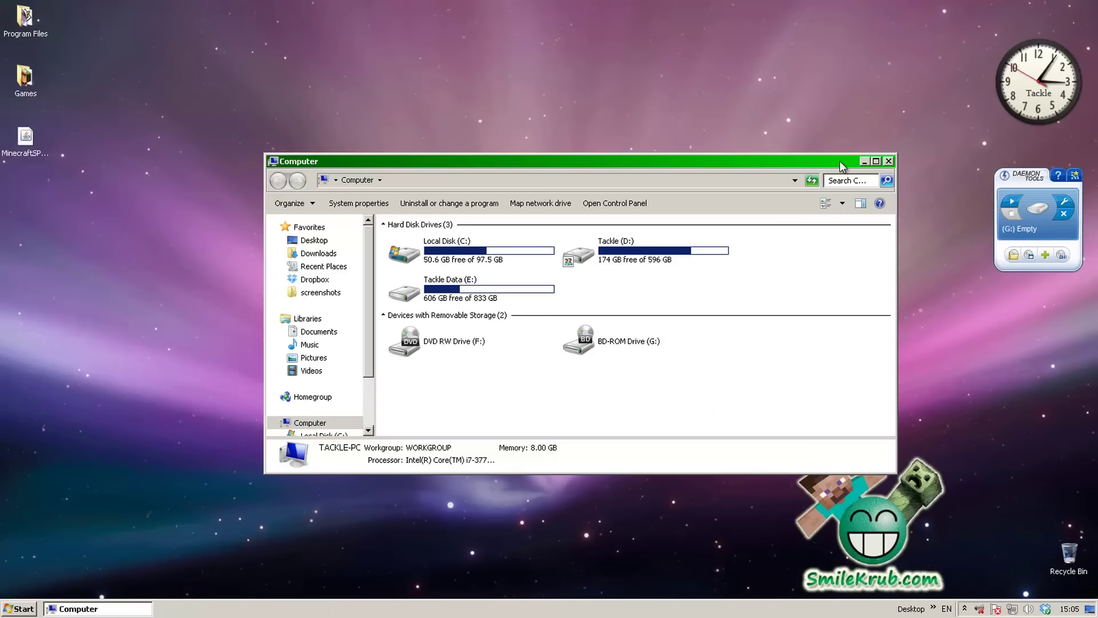
left_click(888, 161)
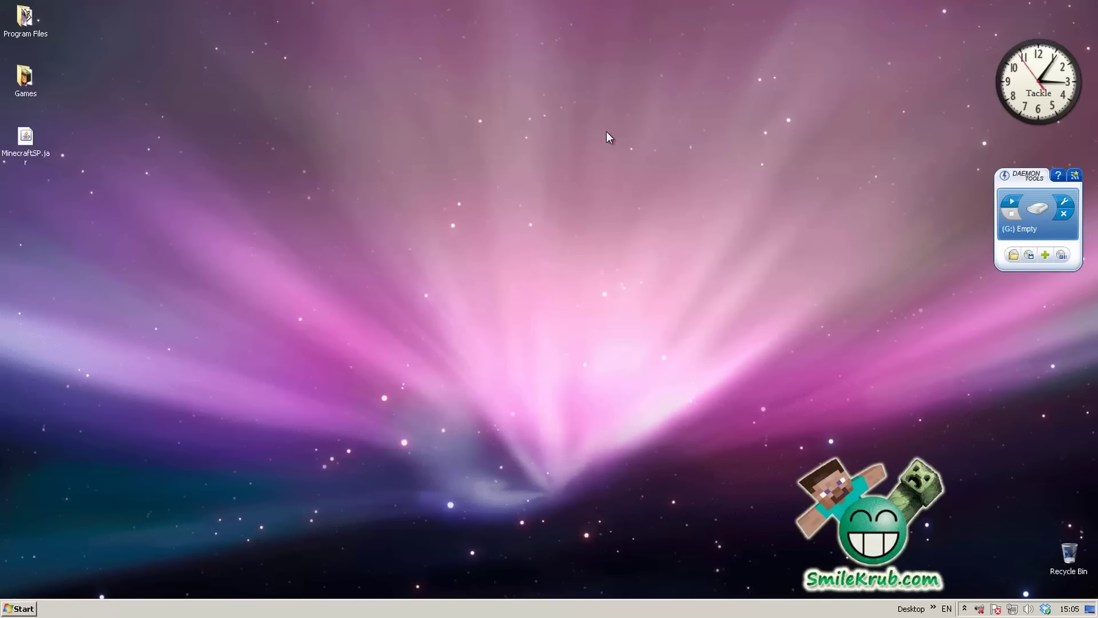